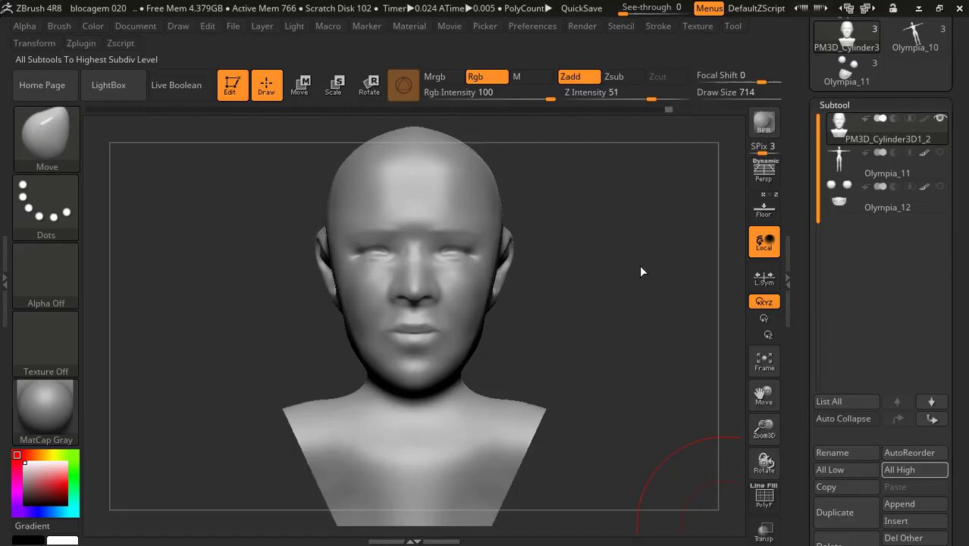
Step: Show and select the Olympia_12 eyes-and-teeth subtool, inspect it with Transp on, then turn Transp off
left_click_drag(638, 269, 668, 266)
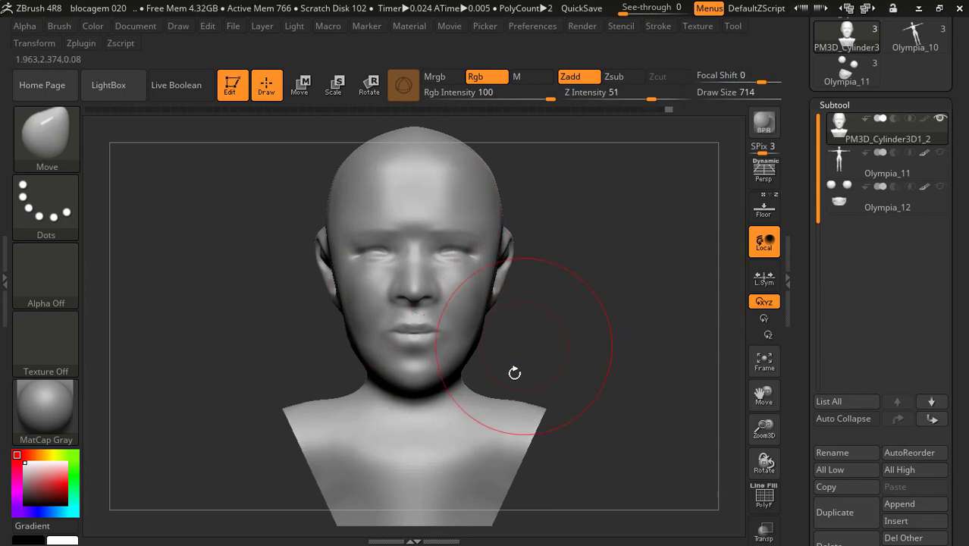
left_click(940, 187)
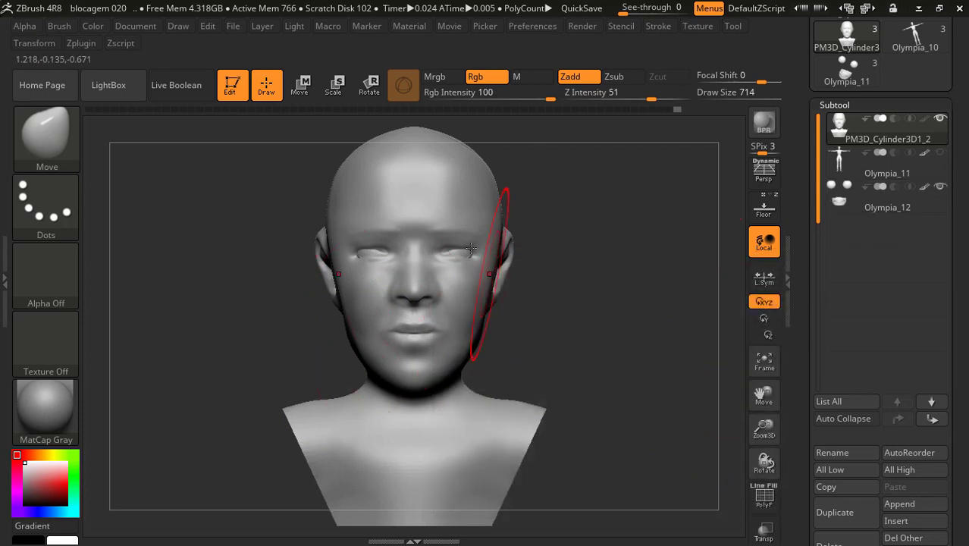
left_click(765, 531)
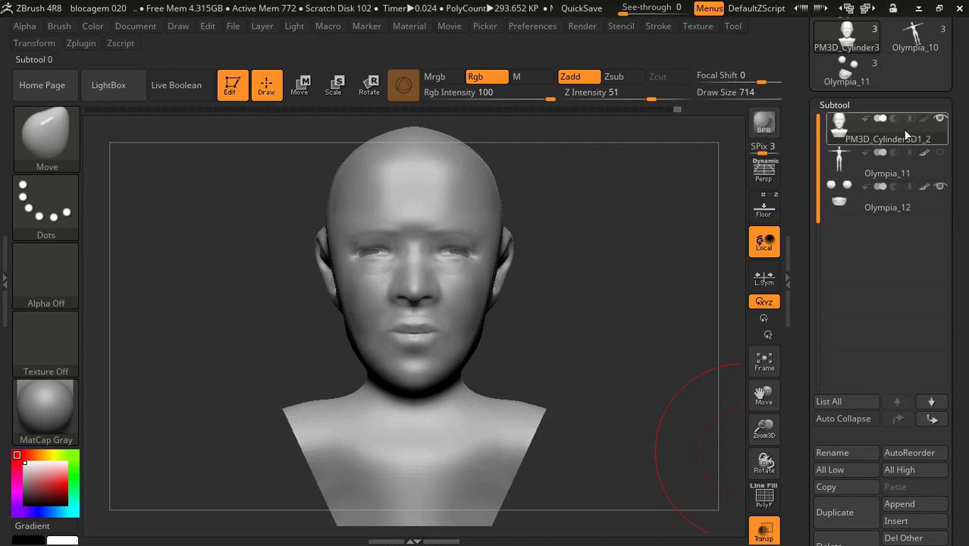
left_click(899, 194)
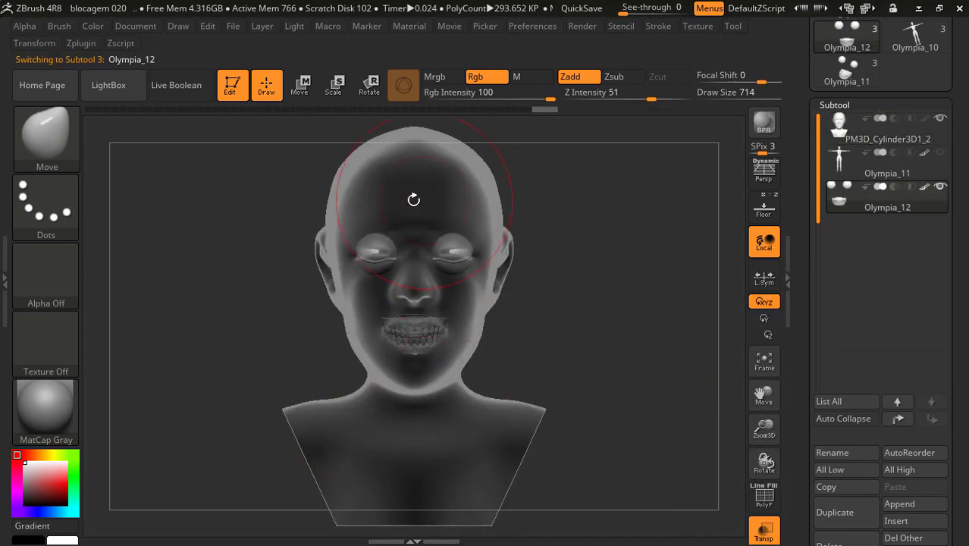
mouse_move(651, 339)
left_mouse_down()
mouse_move(502, 356)
mouse_move(570, 357)
left_mouse_up()
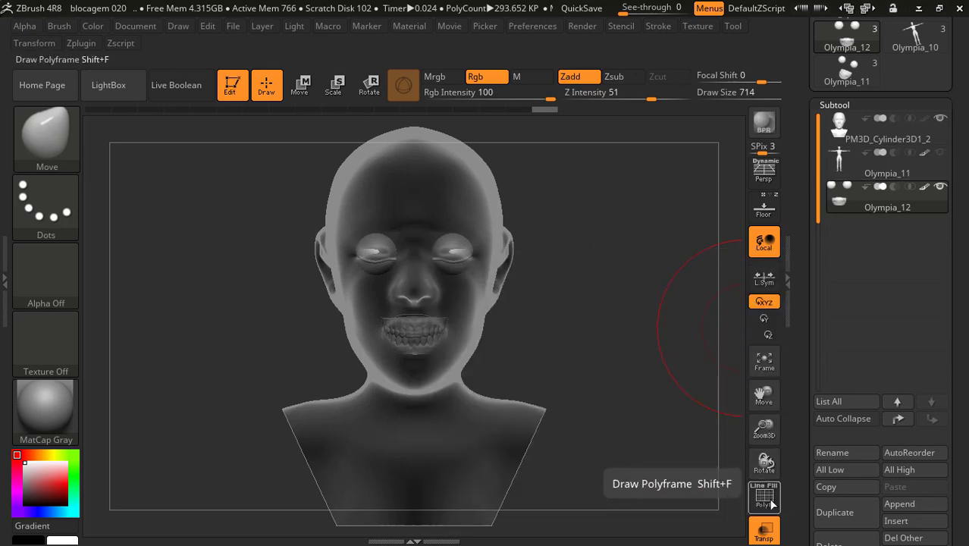
left_click(764, 531)
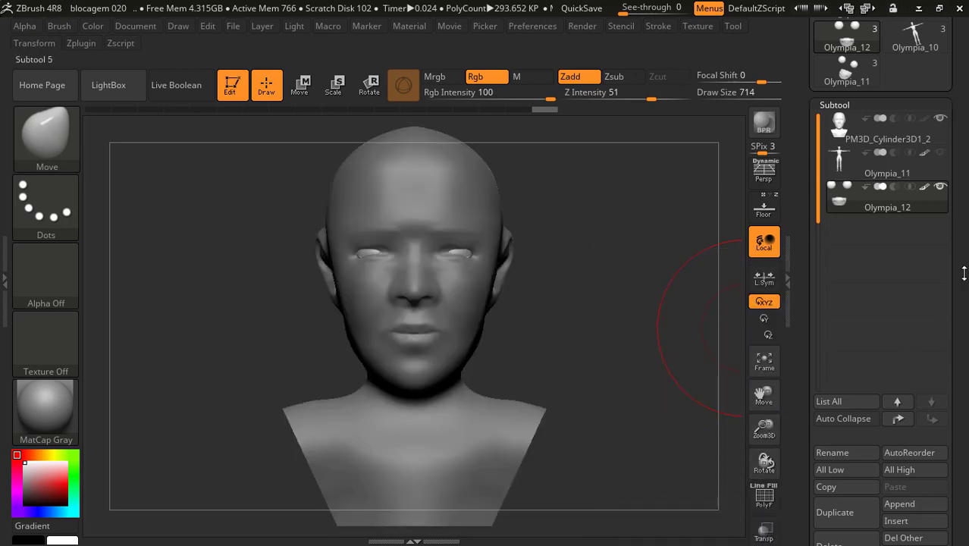
left_click(939, 153)
left_click(940, 118)
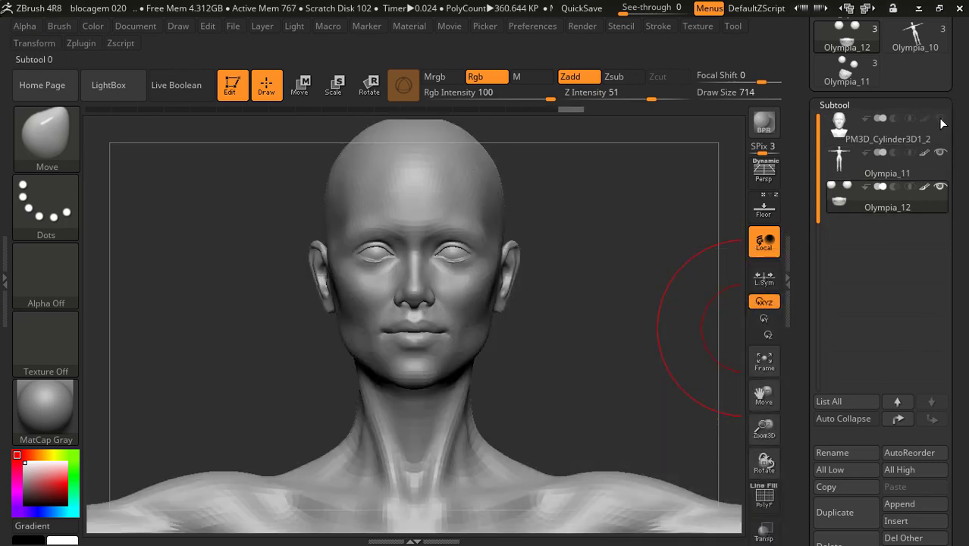
mouse_move(625, 273)
left_mouse_down()
mouse_move(690, 267)
mouse_move(551, 244)
left_mouse_up()
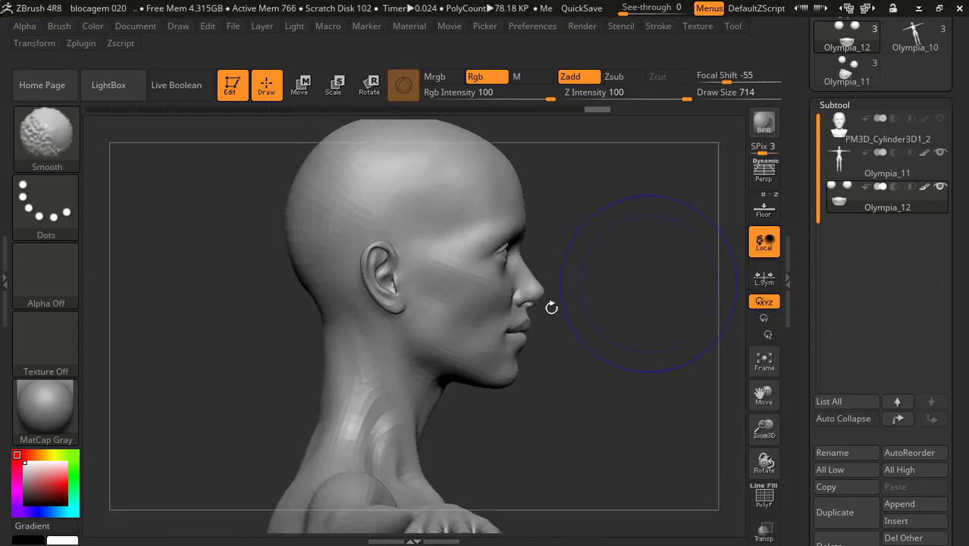
mouse_move(623, 290)
left_mouse_down("shift")
mouse_move(623, 310)
mouse_move(550, 309)
mouse_move(585, 308)
left_mouse_up("shift")
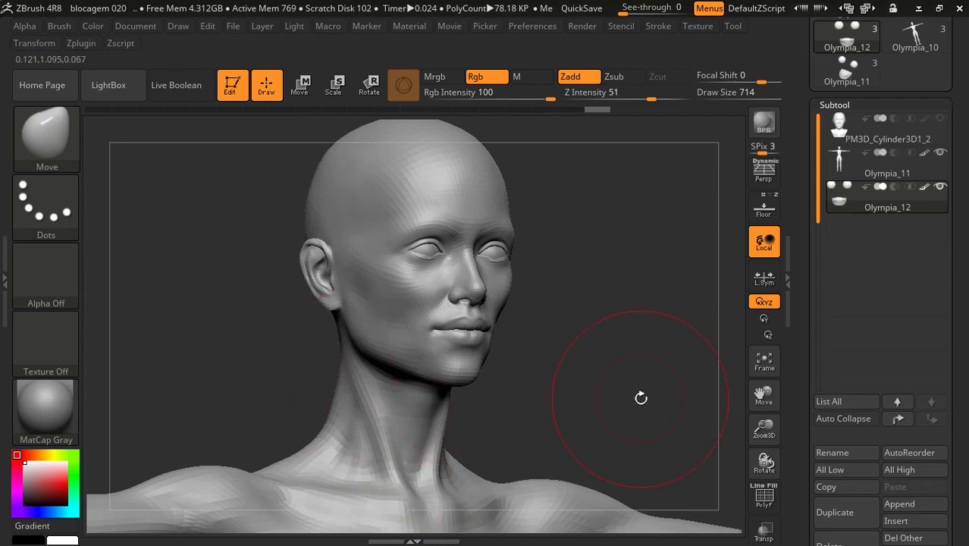
left_click_drag(641, 398, 576, 413)
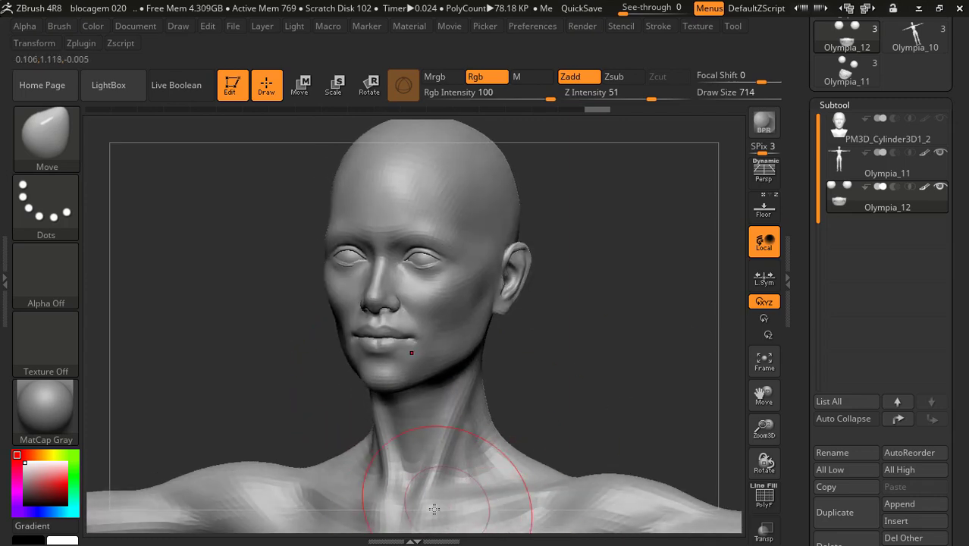
left_click_drag(578, 353, 573, 356)
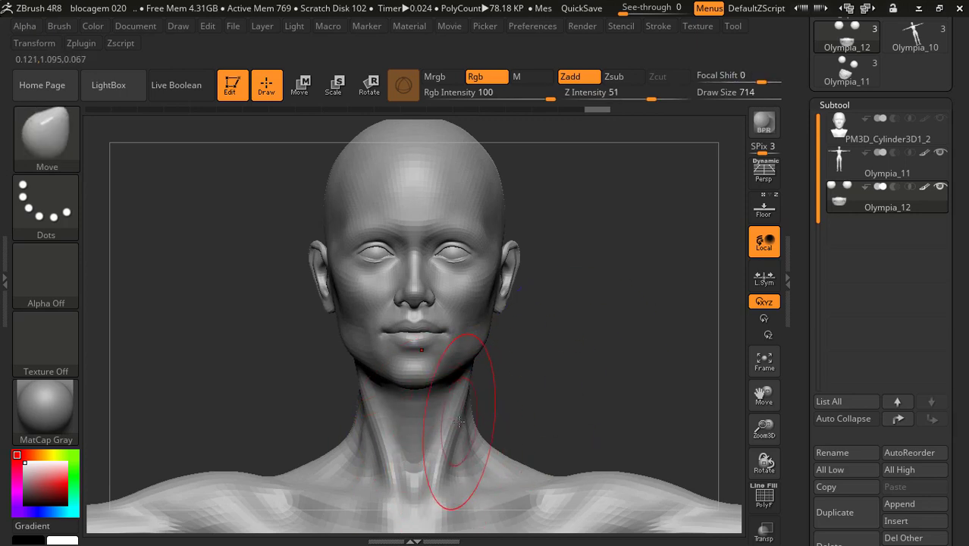
left_click(941, 119)
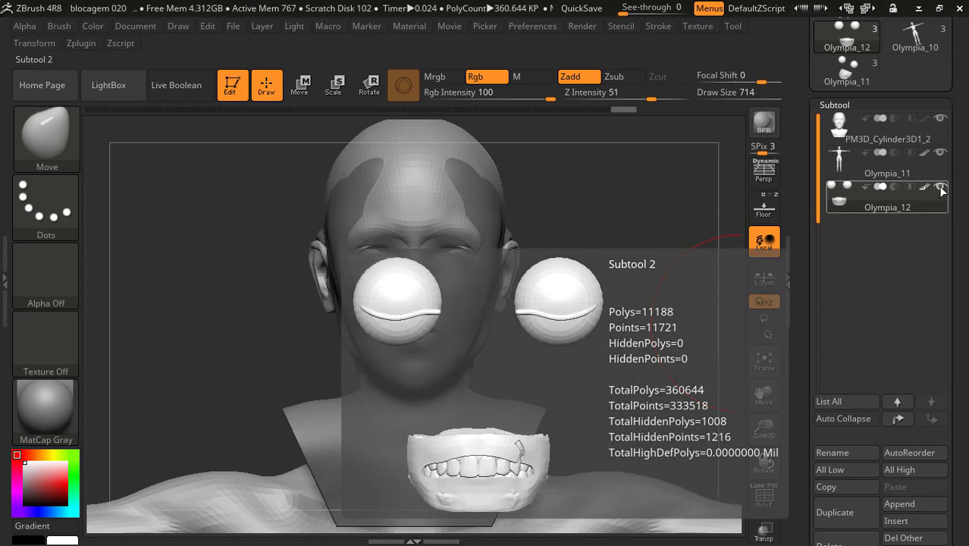
left_click(941, 153)
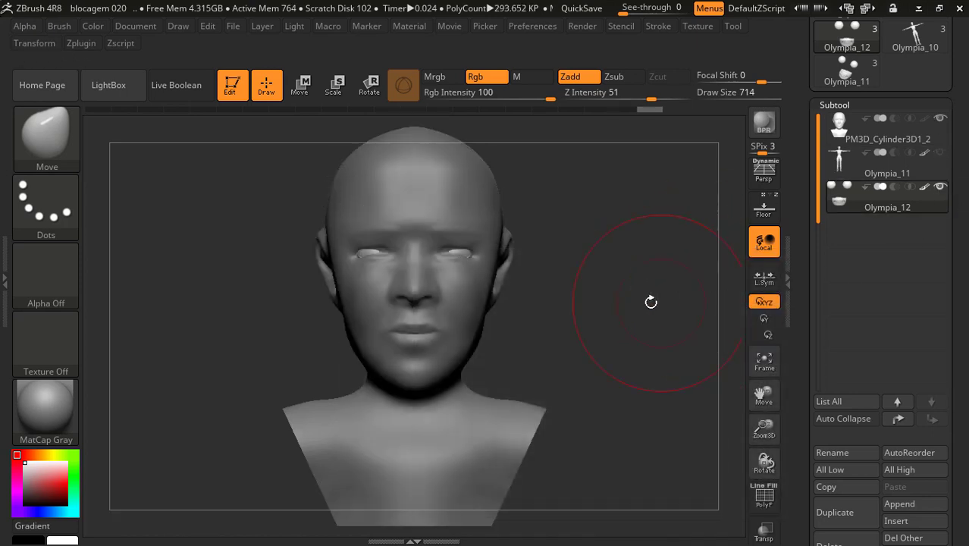
Step: Select the PM3D_Cylinder3D1_2 head in right profile and pick the Standard brush
left_click_drag(650, 302, 758, 300)
left_click(897, 135)
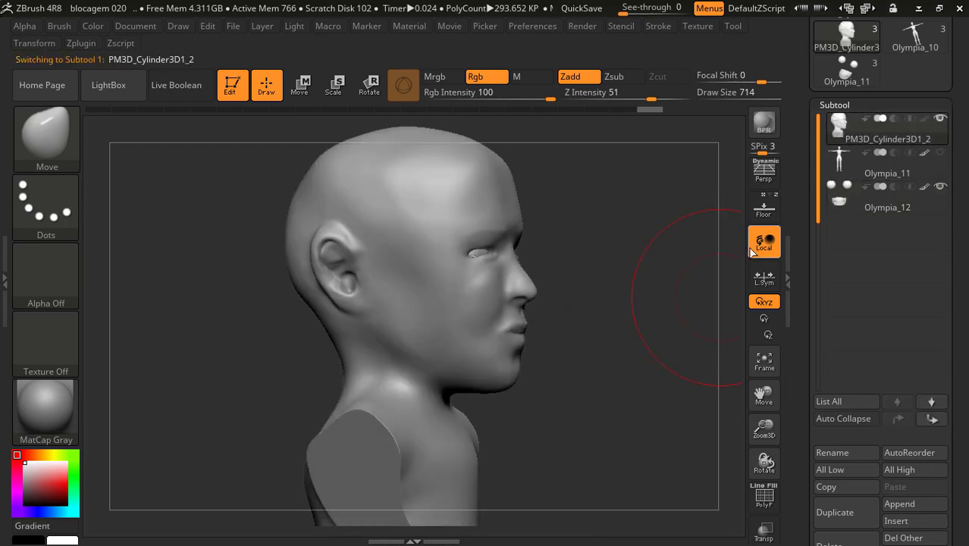
left_click_drag(688, 340, 666, 320)
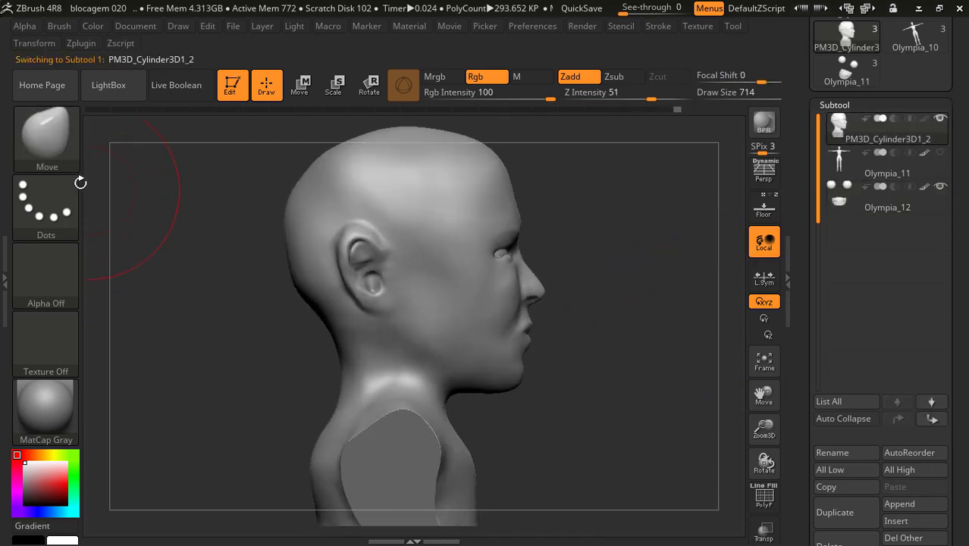
left_click(44, 141)
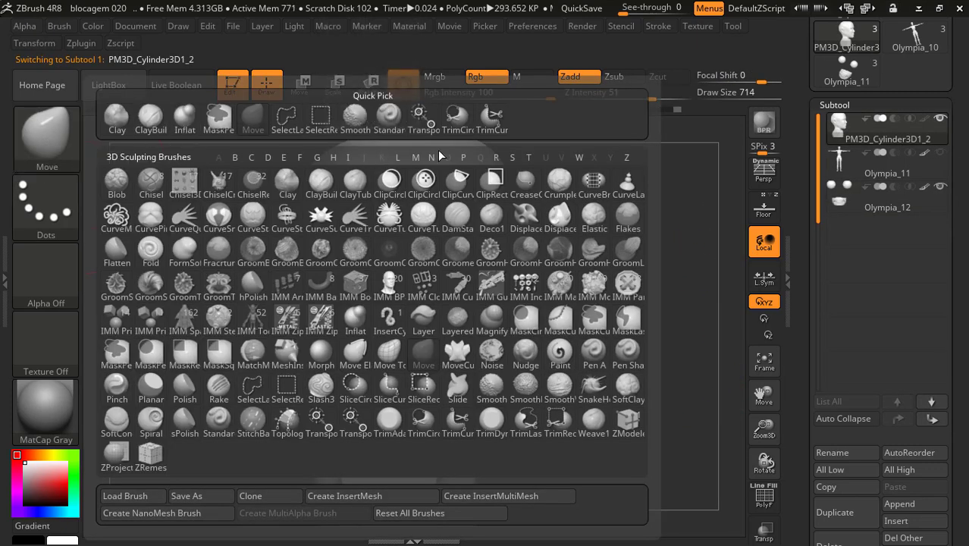
left_click(386, 121)
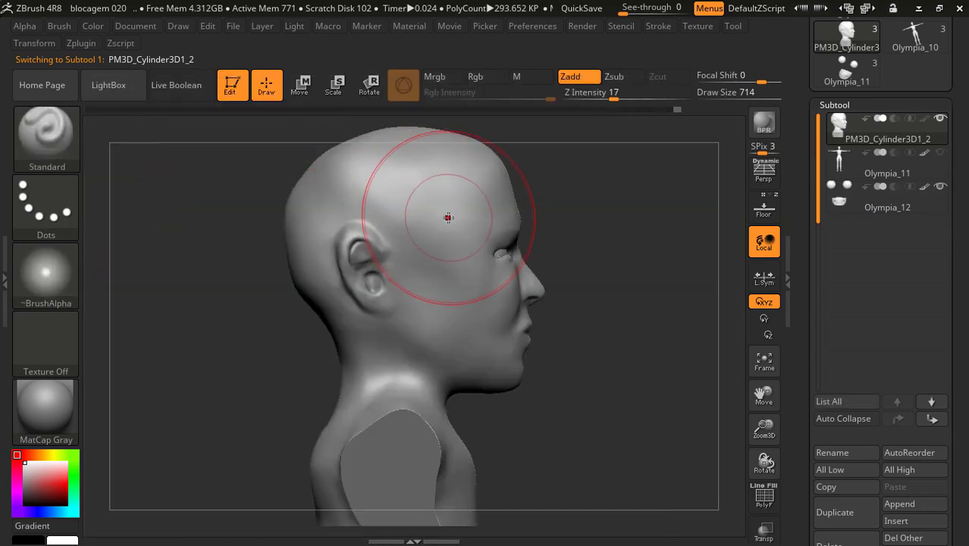
Step: Mask the skull, ear and back of the head, leaving the neck unmasked, and zoom in
key("ctrl")
mouse_move(427, 194)
left_mouse_down("ctrl")
mouse_move(354, 152)
mouse_move(319, 250)
left_mouse_up("ctrl")
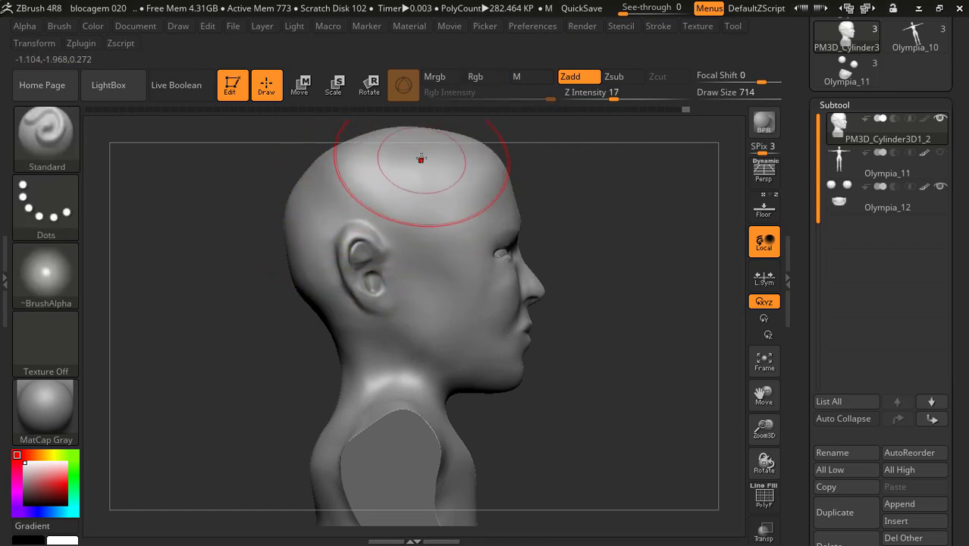
mouse_move(418, 158)
left_mouse_down("ctrl")
mouse_move(450, 119)
mouse_move(412, 322)
mouse_move(308, 263)
left_mouse_up("ctrl")
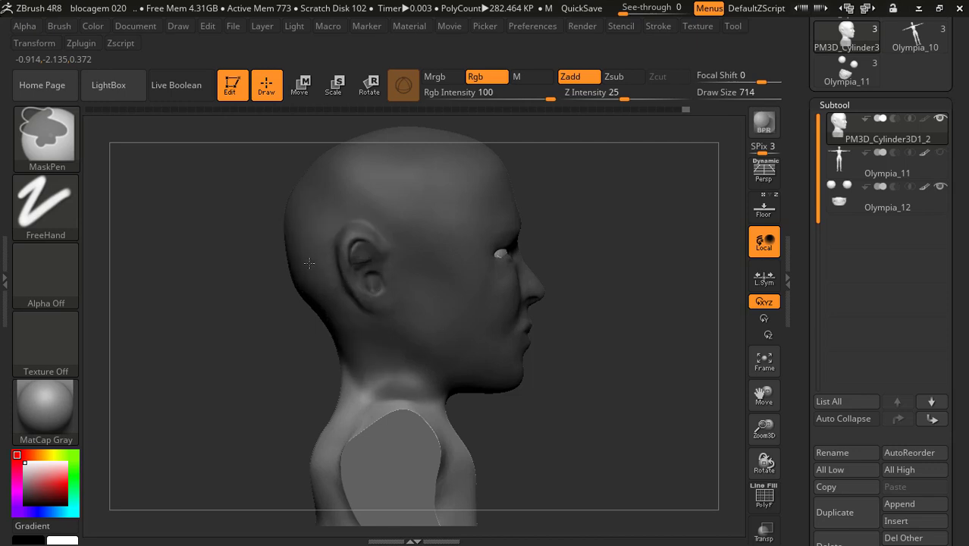
left_click_drag(353, 330, 349, 322, "ctrl")
mouse_move(685, 295)
left_mouse_down()
mouse_move(622, 286)
mouse_move(664, 298)
left_mouse_up()
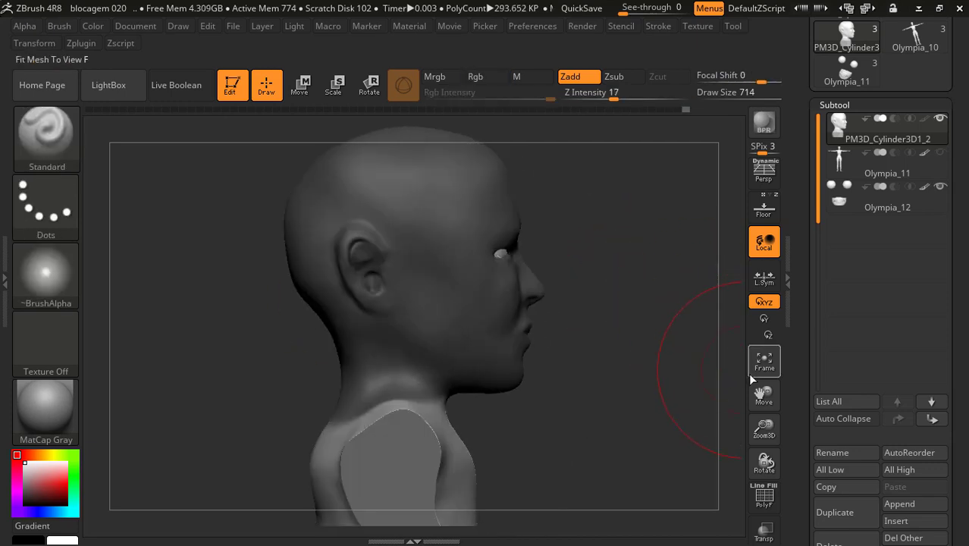
left_click_drag(761, 431, 761, 447)
Step: Move the unmasked neck area down with the Transpose gizmo and check it from front and profile
left_click(303, 85)
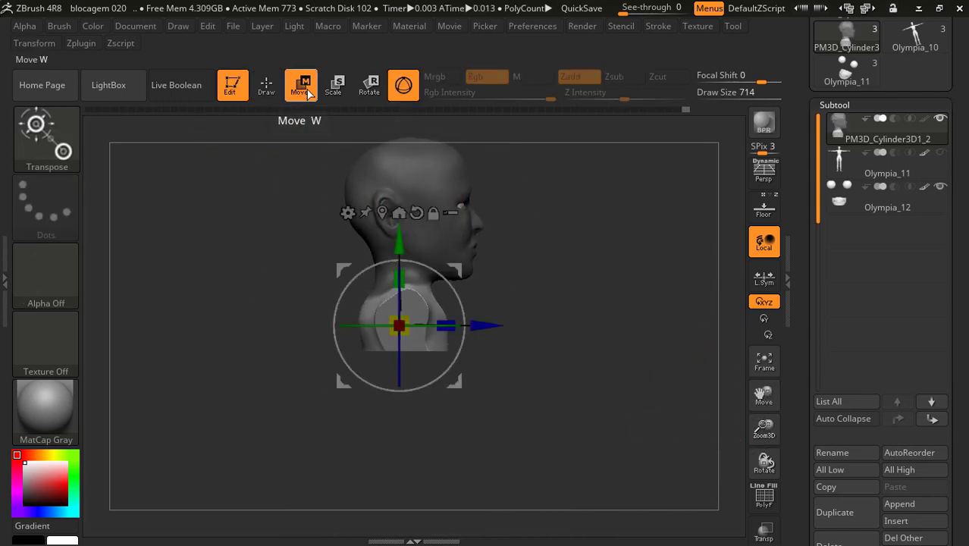
left_click_drag(398, 247, 396, 266)
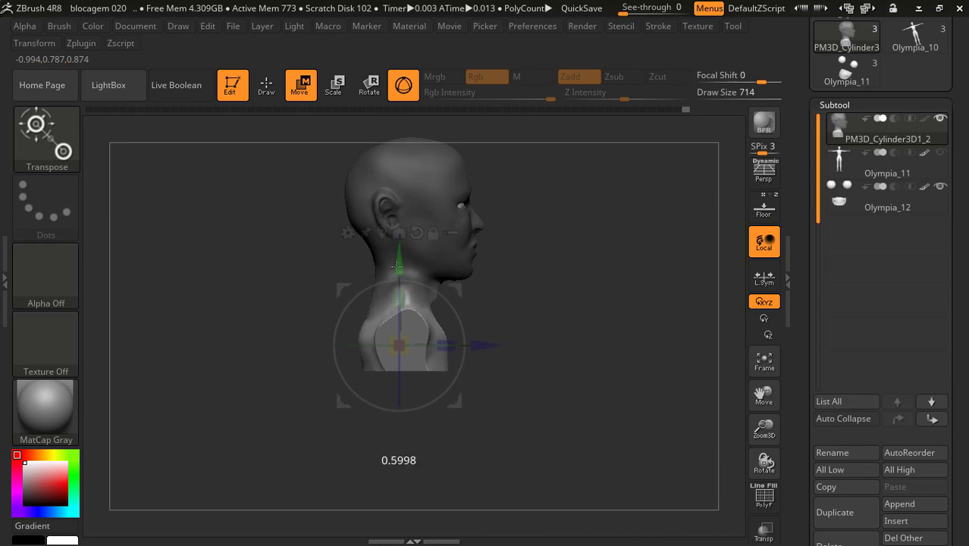
left_click_drag(519, 264, 513, 266)
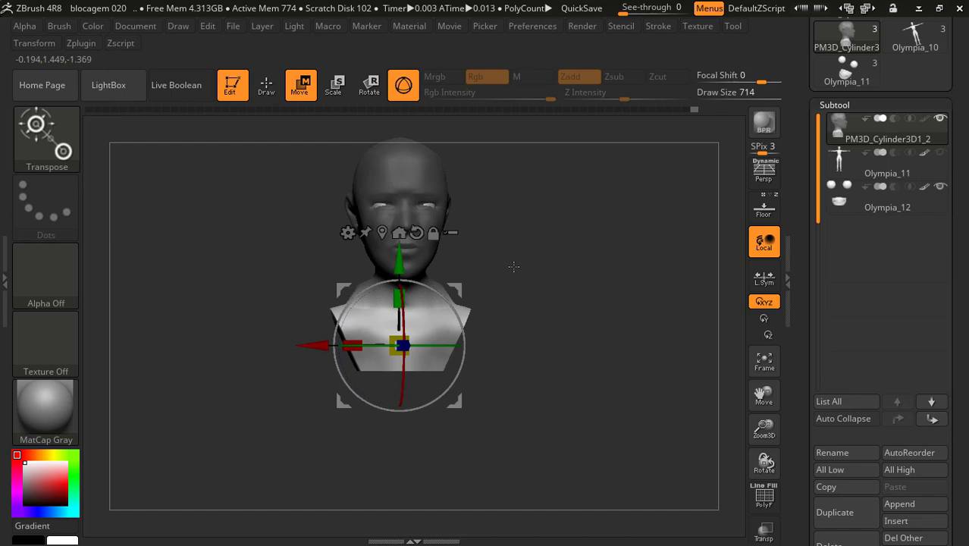
mouse_move(513, 266)
left_mouse_down()
mouse_move(591, 273)
mouse_move(596, 287)
left_mouse_up()
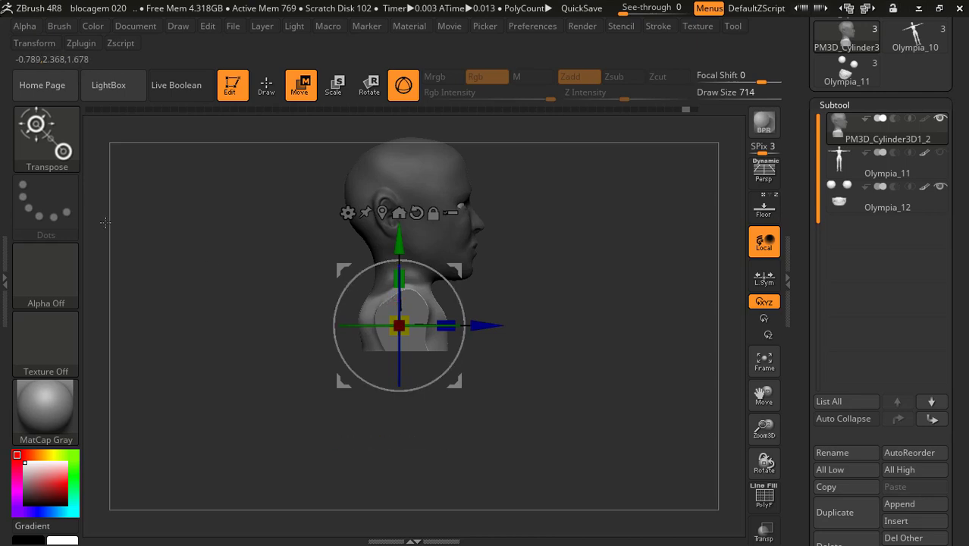
Step: With the Standard brush, lasso-hide part of the head by the neck, then unhide everything
left_click(42, 132)
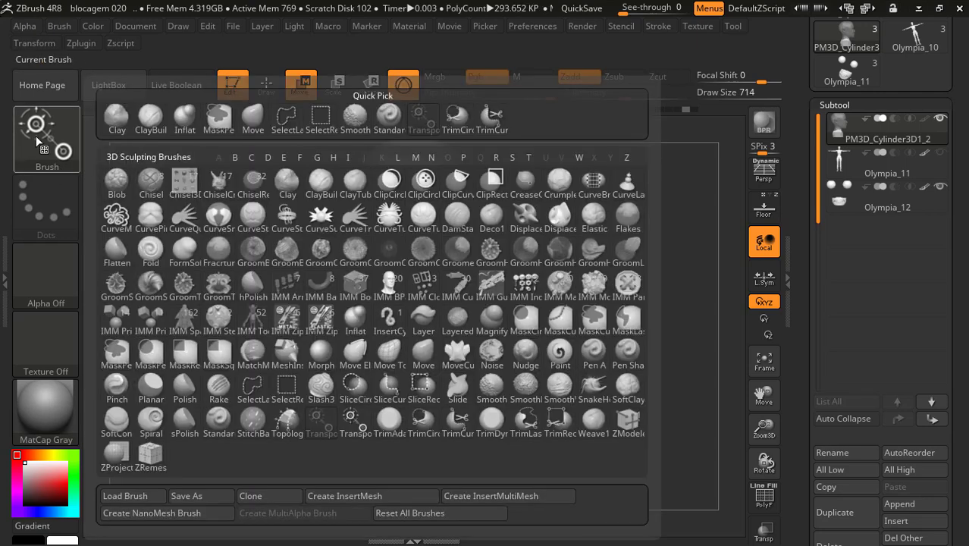
left_click(388, 118)
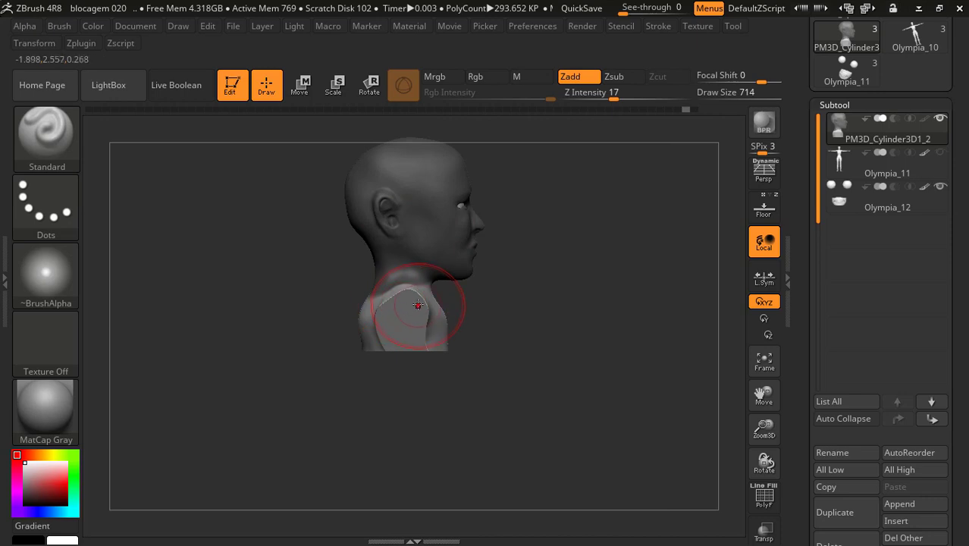
left_click_drag(357, 279, 367, 286)
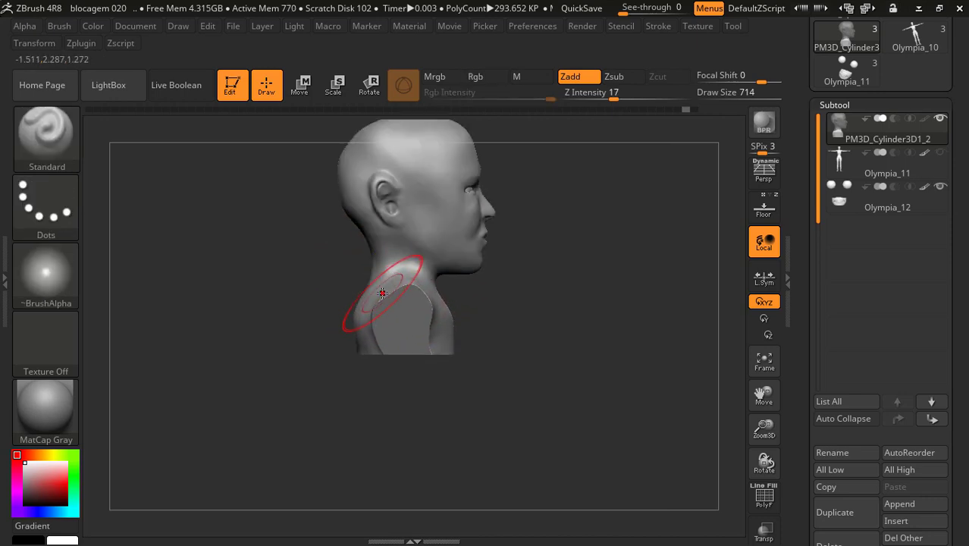
mouse_move(395, 291)
left_mouse_down("ctrl")
mouse_move(350, 278)
mouse_move(335, 320)
mouse_move(354, 302)
mouse_move(485, 303)
left_mouse_up("ctrl")
left_click(335, 320, "ctrl+shift")
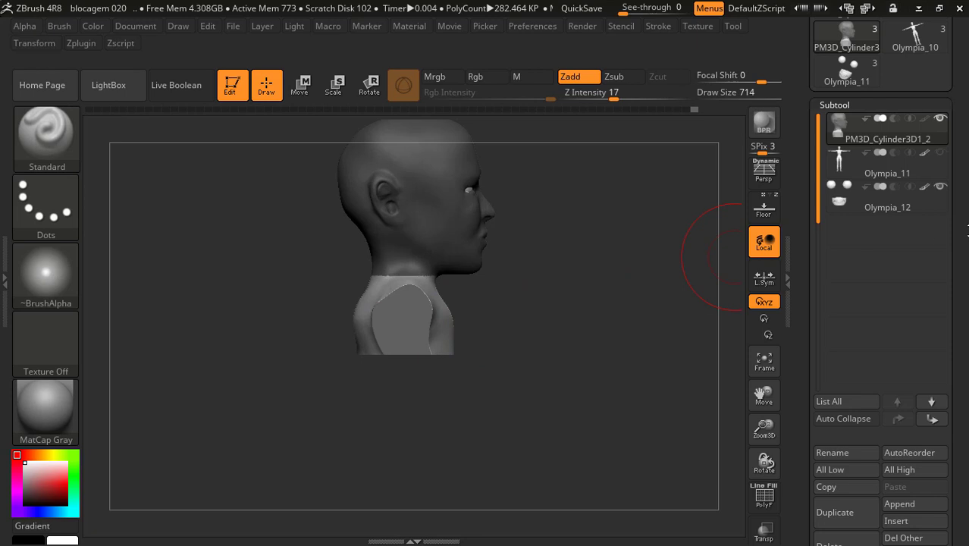
Step: Open the subtool's masking options
scroll(948, 212, "down", 5)
scroll(944, 174, "down", 1)
scroll(941, 142, "down", 2)
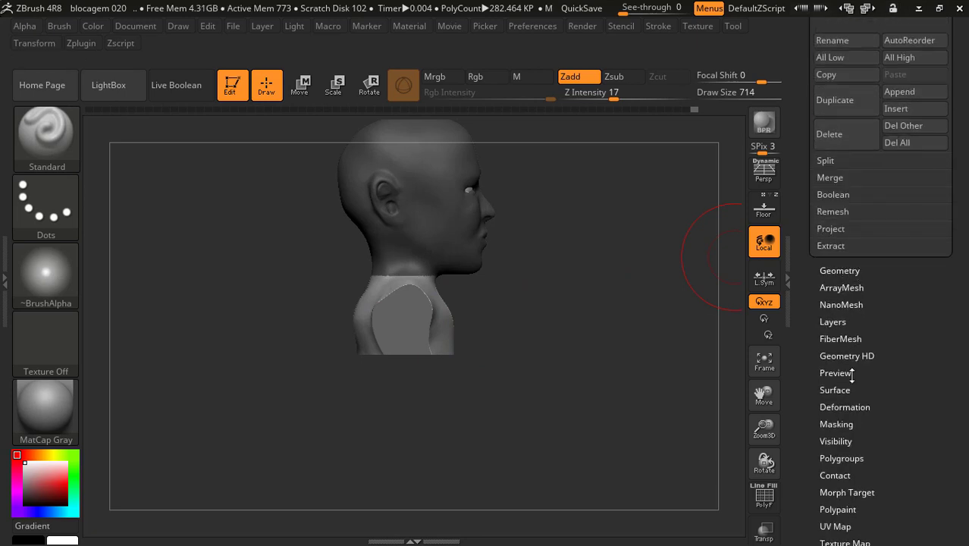
left_click(835, 423)
scroll(864, 197, "down", 1)
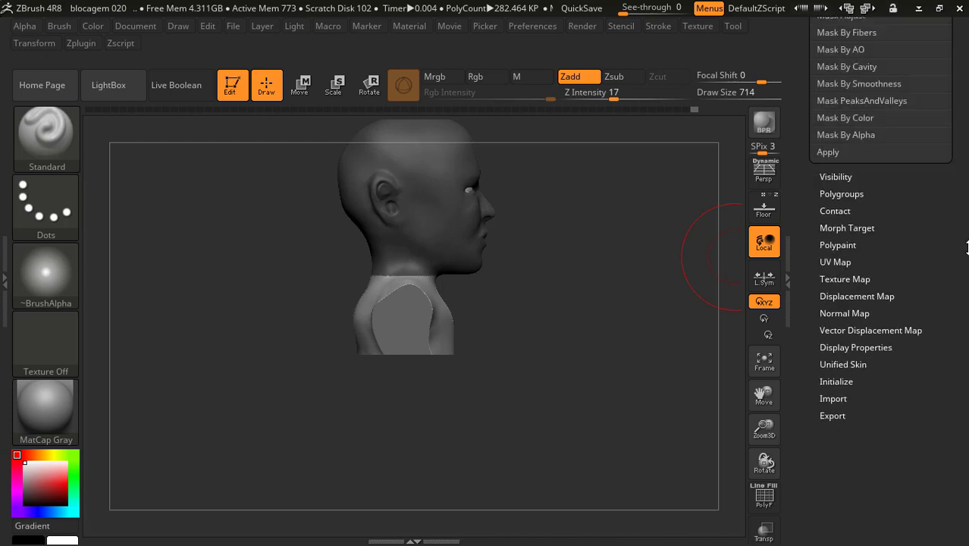
scroll(864, 197, "up", 3)
scroll(866, 200, "up", 1)
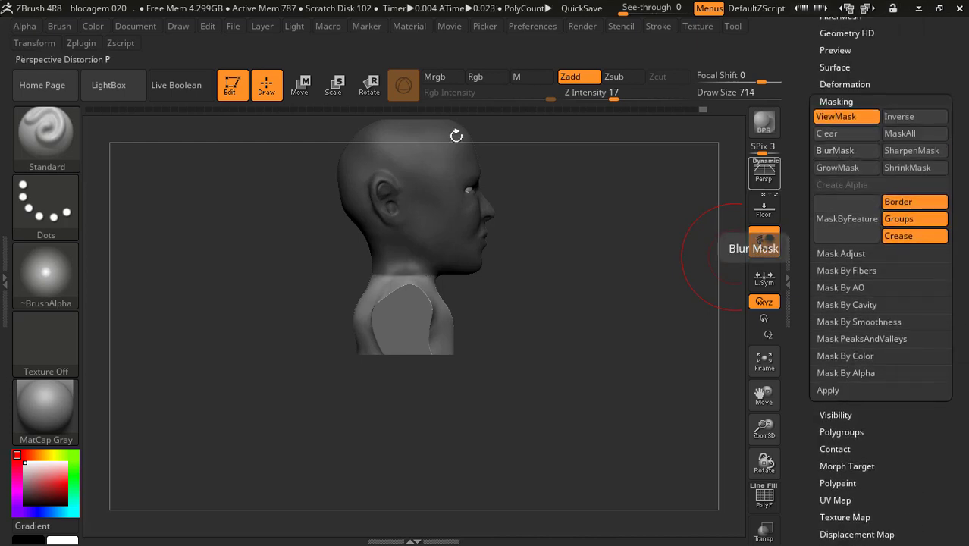
Step: Pull the masked torso down along Y to lengthen the neck, checking from the front
left_click(302, 89)
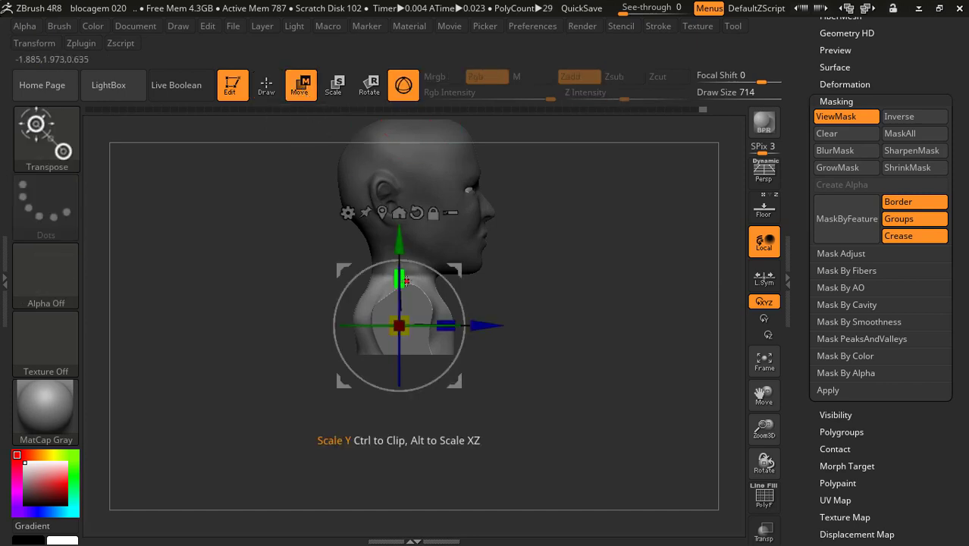
left_click_drag(398, 248, 399, 266)
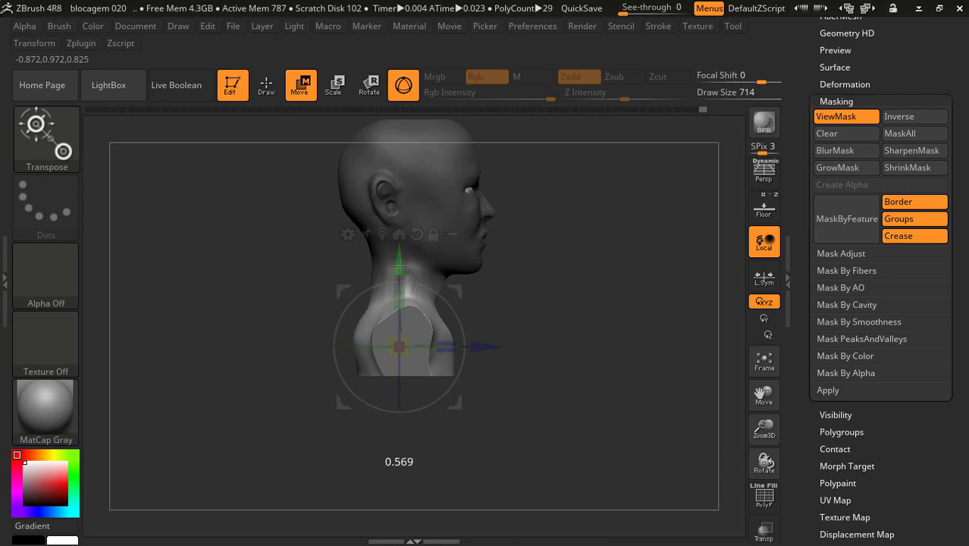
mouse_move(629, 231)
left_mouse_down("shift")
mouse_move(553, 227)
mouse_move(579, 239)
left_mouse_up("shift")
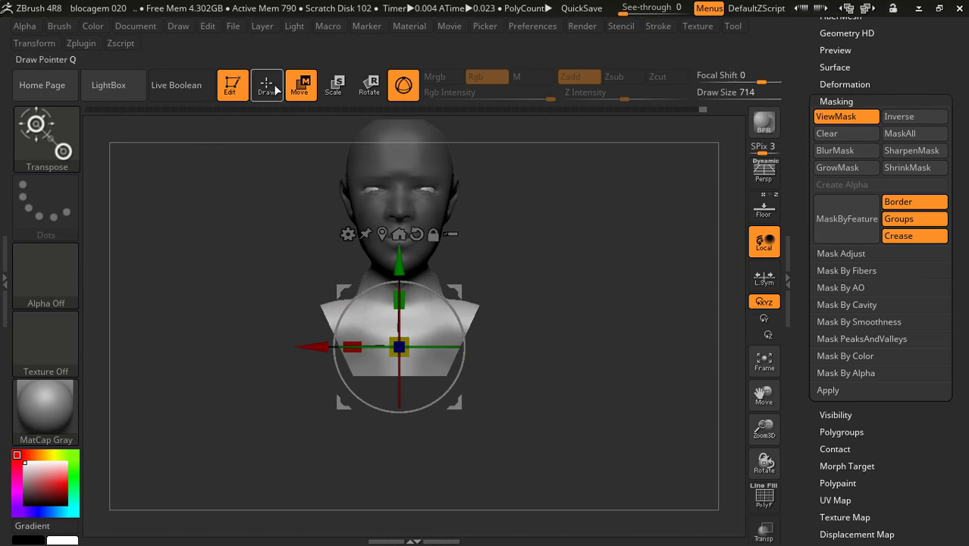
left_click(266, 85)
Step: Pick the Move brush at Draw Size 262 and clear the mask from the bust
left_click(76, 153)
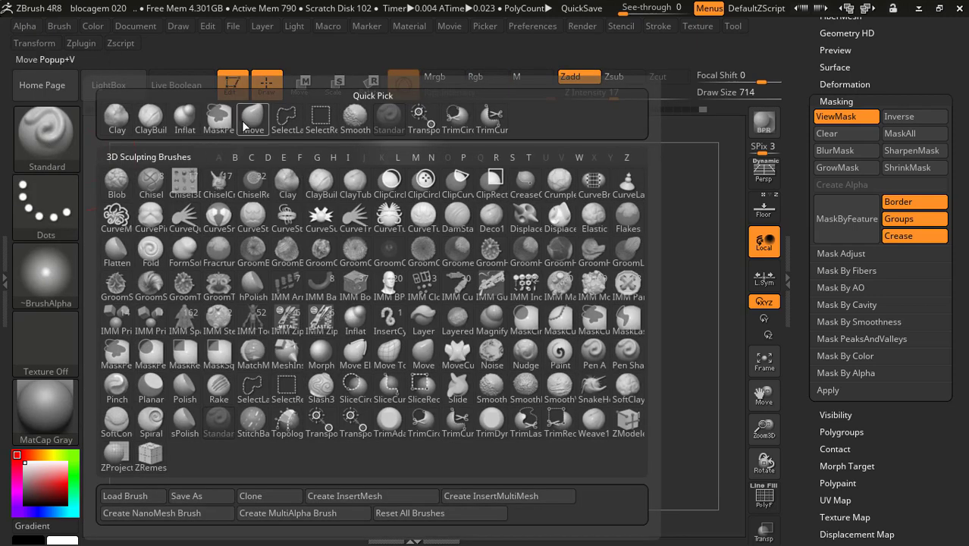
left_click(243, 120)
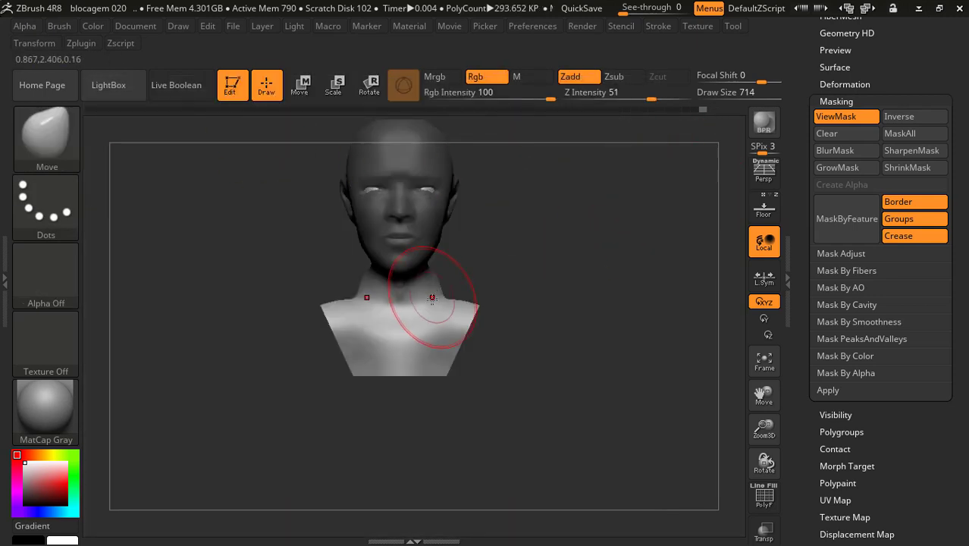
left_click(762, 99)
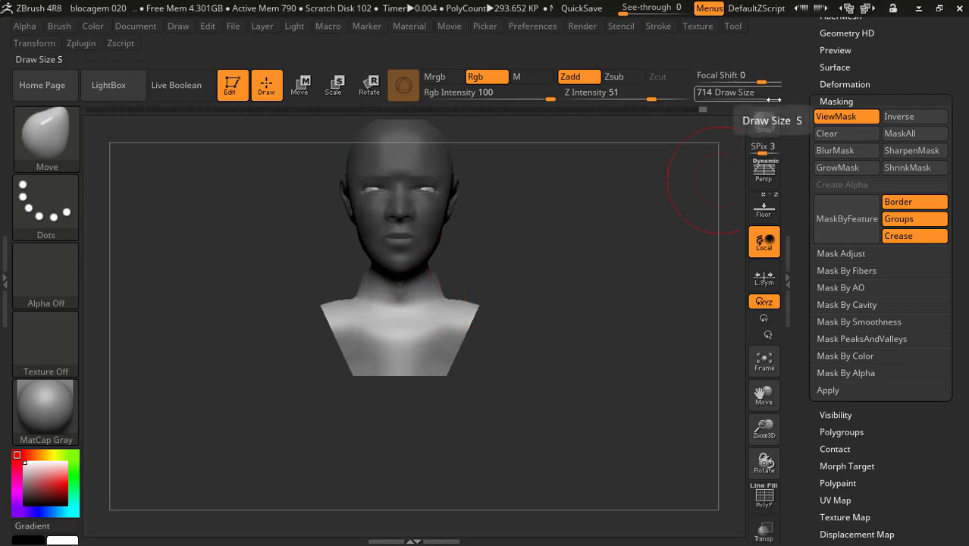
type("262")
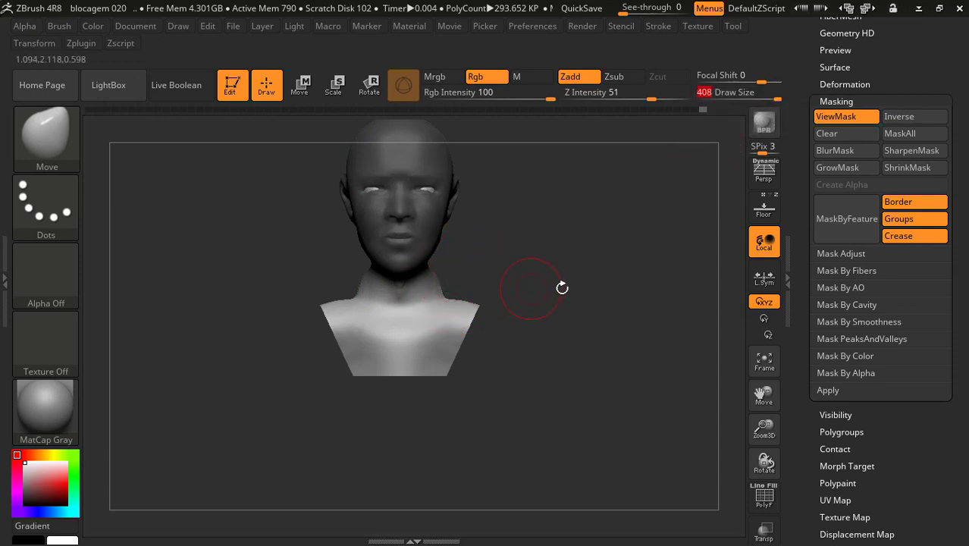
left_click(675, 293, "ctrl")
left_click(670, 291, "ctrl")
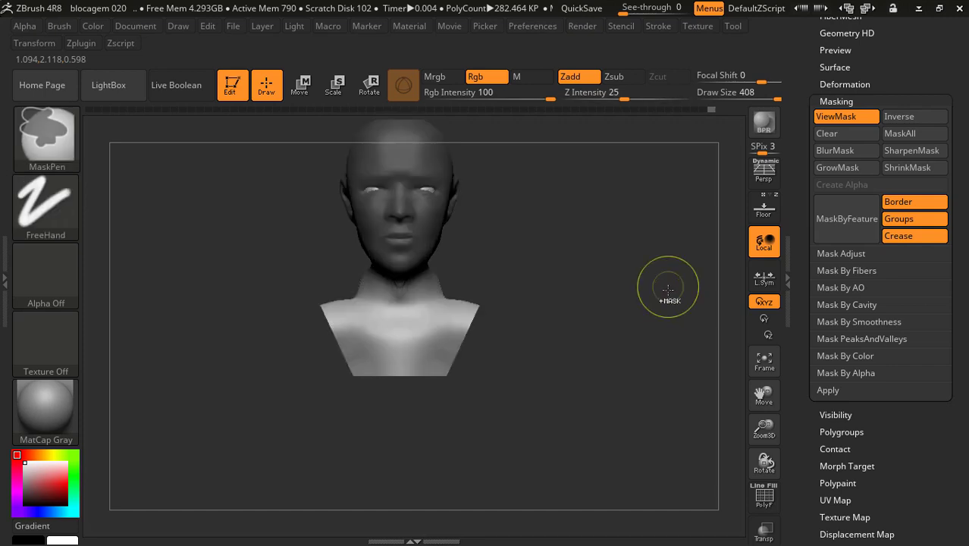
left_click_drag(602, 219, 612, 233, "ctrl")
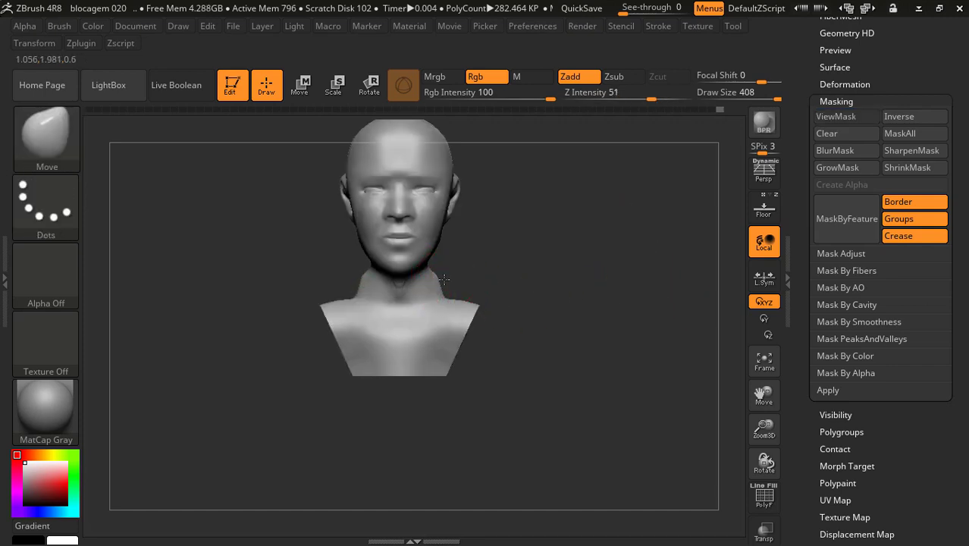
Step: Smooth and reshape the neck from front, three-quarter and side views, ending at brush size 293
left_click_drag(489, 266, 430, 271)
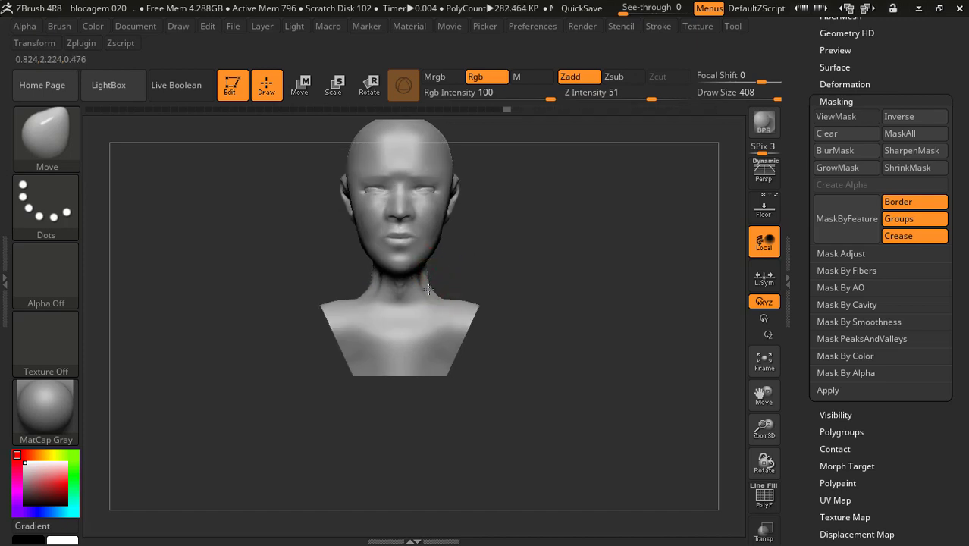
left_click_drag(501, 288, 576, 288)
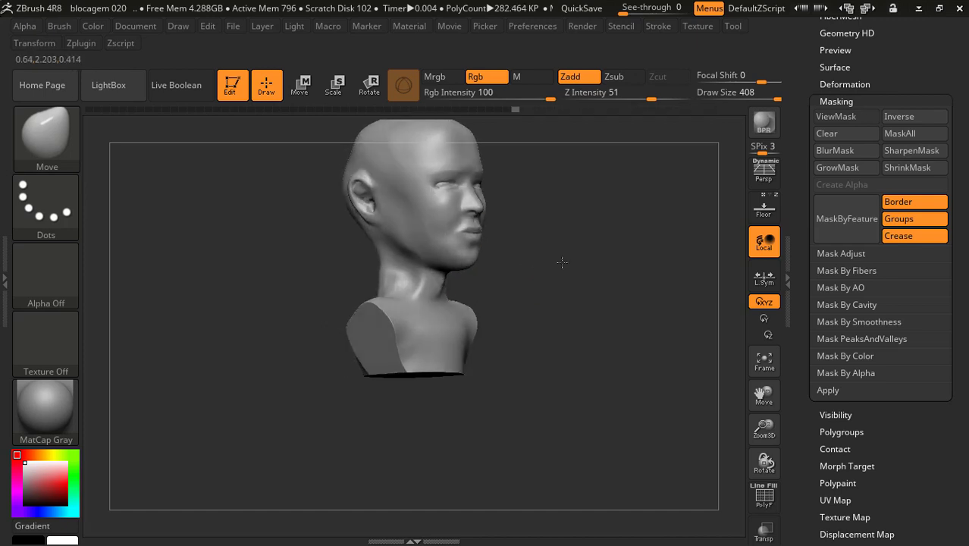
mouse_move(375, 319)
left_mouse_down("shift")
mouse_move(387, 286)
mouse_move(402, 292)
left_mouse_up("shift")
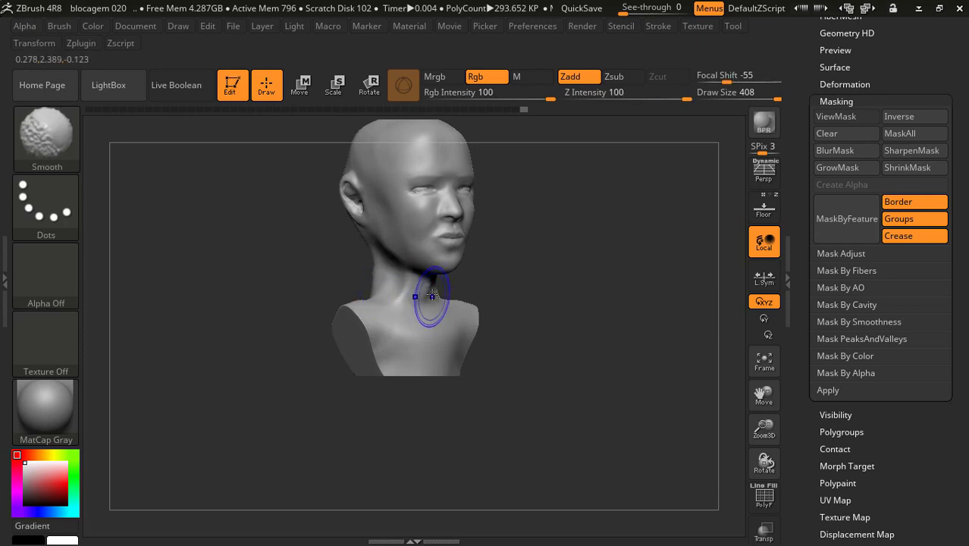
mouse_move(623, 294)
left_mouse_down()
mouse_move(451, 291)
mouse_move(411, 302)
left_mouse_up()
mouse_move(568, 288)
left_mouse_down()
mouse_move(525, 282)
mouse_move(606, 281)
left_mouse_up()
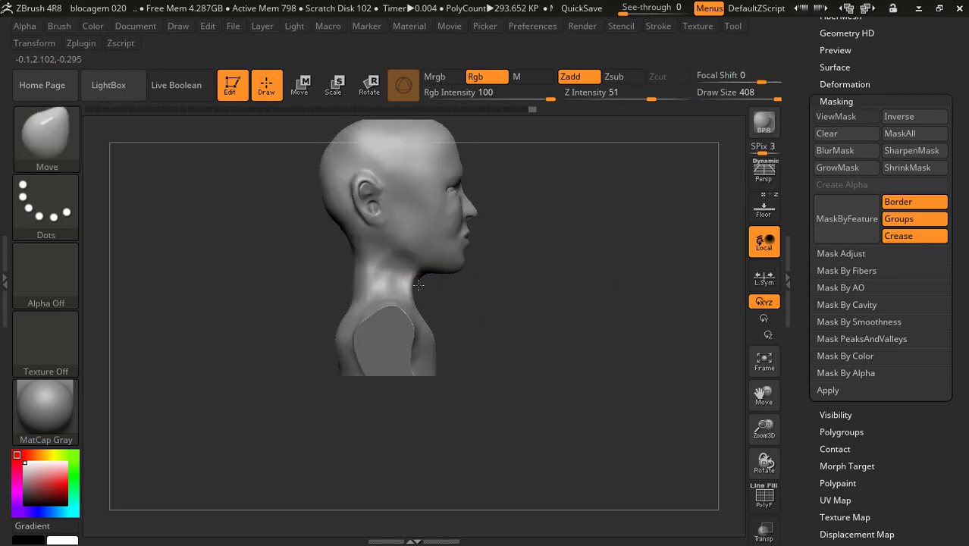
left_click_drag(624, 272, 576, 273)
left_click_drag(466, 295, 399, 288, "shift")
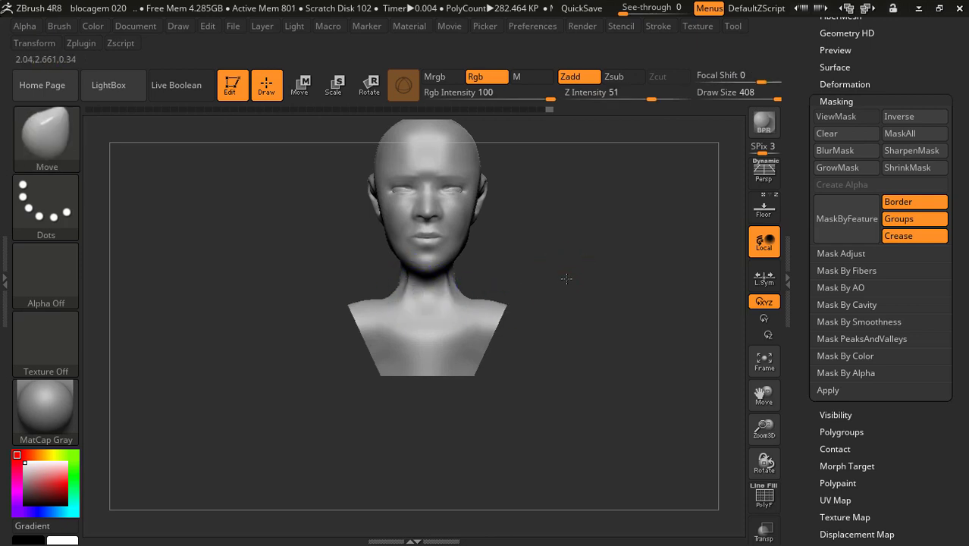
left_click_drag(546, 288, 606, 284)
left_click_drag(418, 292, 410, 282, "shift")
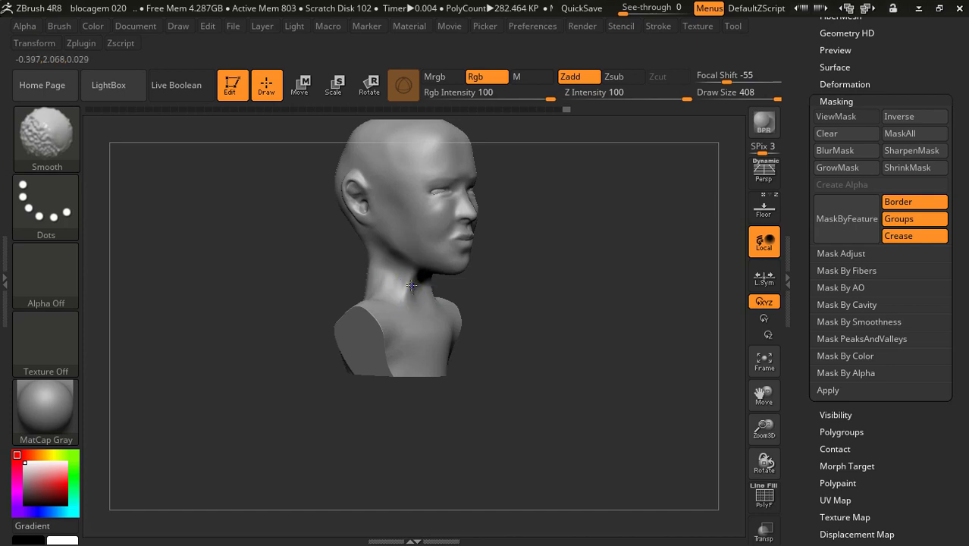
left_click_drag(585, 267, 596, 263)
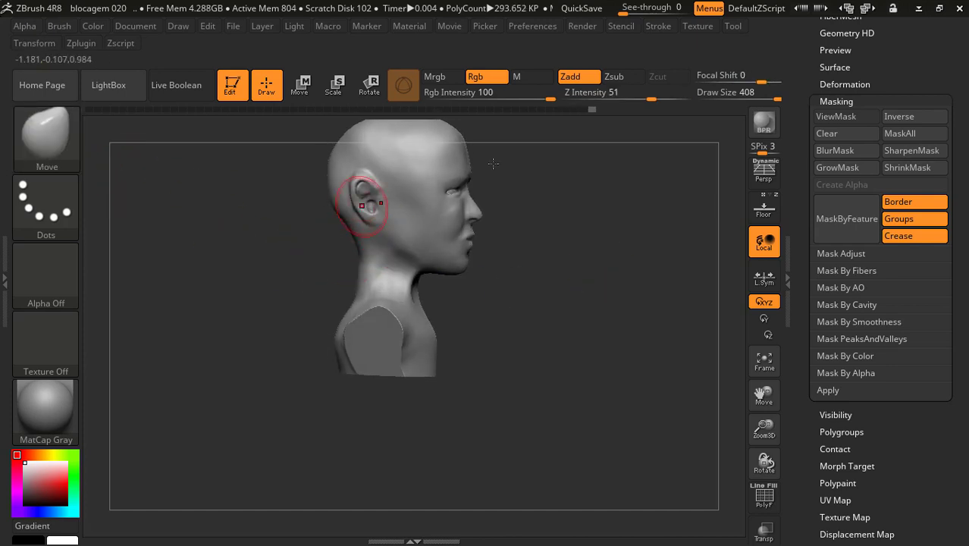
left_click_drag(772, 100, 763, 100)
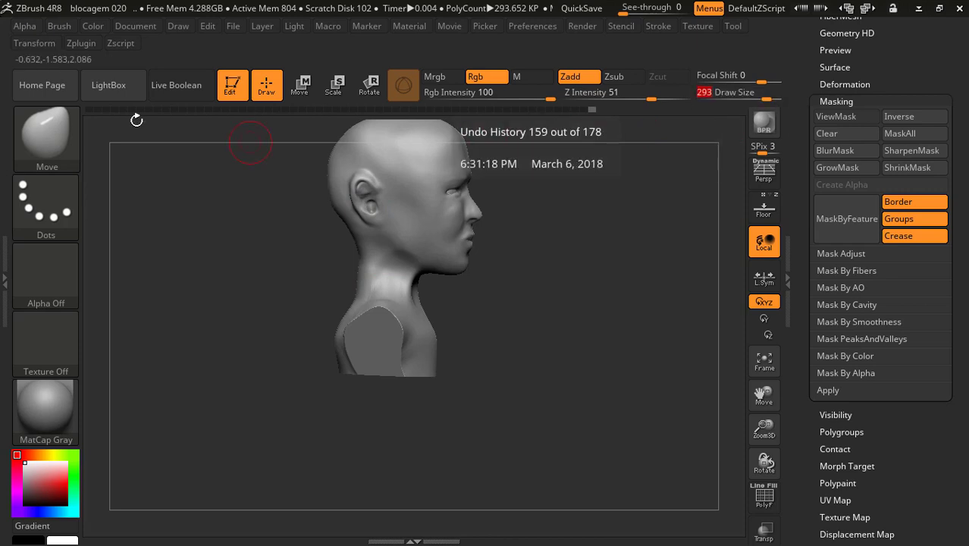
Step: Pick the Standard brush, zoom in on the neck and turn off LazyMouse
left_click(46, 132)
left_click(388, 115)
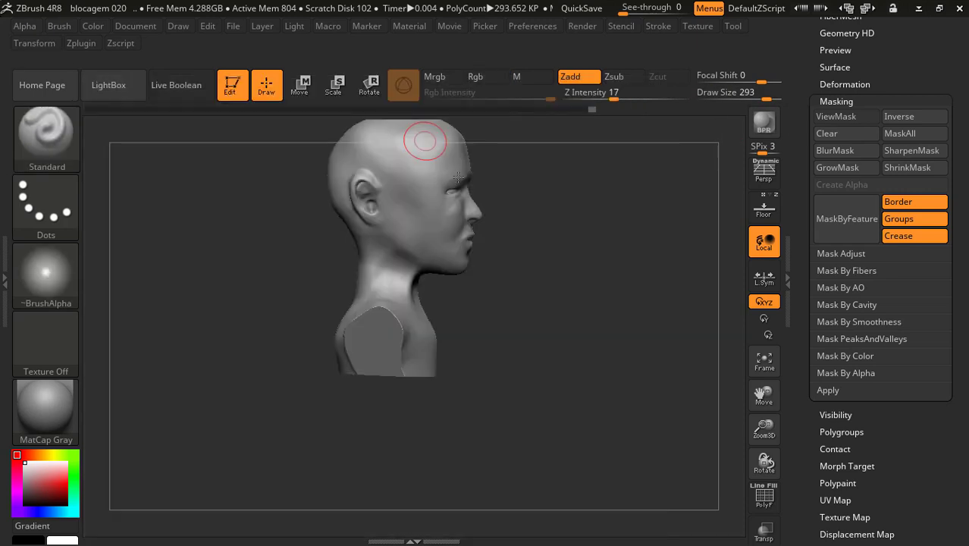
left_click_drag(764, 426, 443, 298)
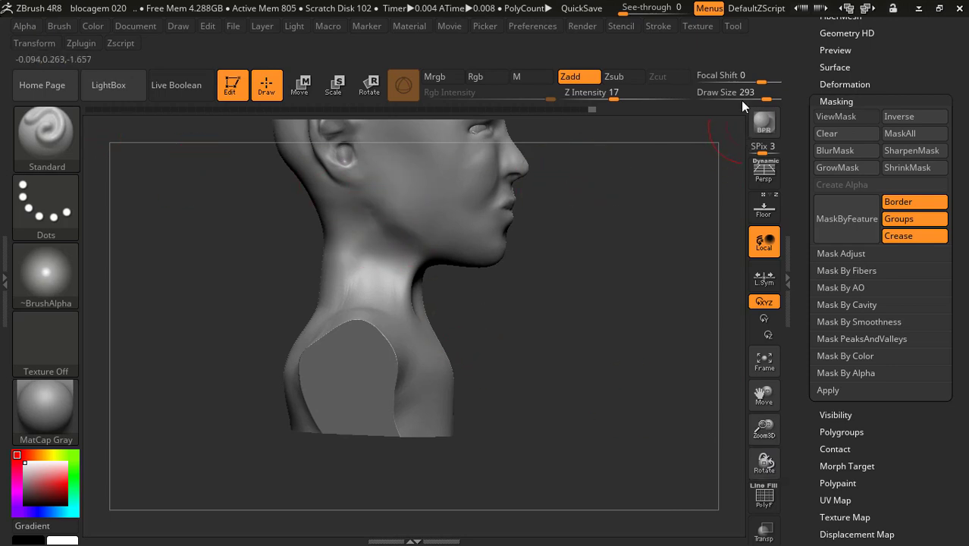
left_click(699, 26)
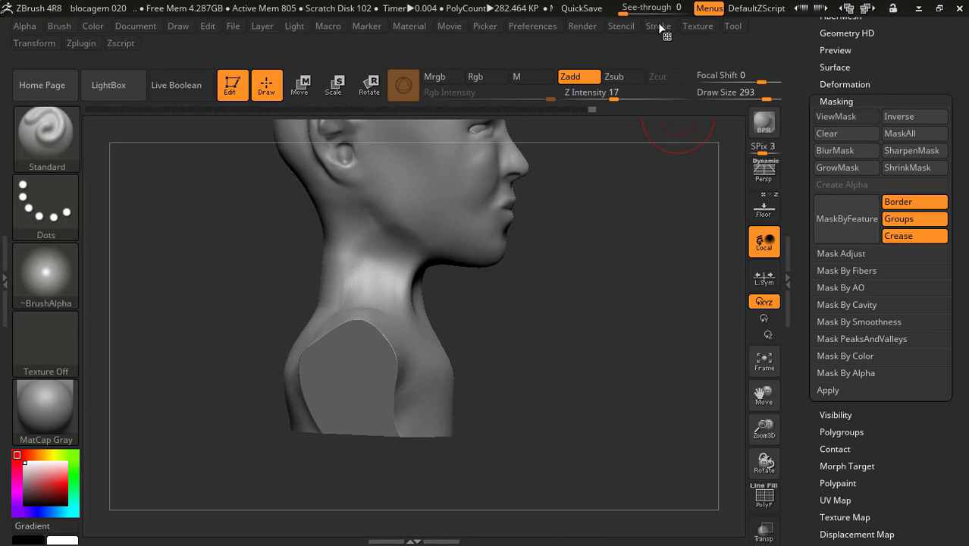
left_click(658, 26)
left_click(709, 310)
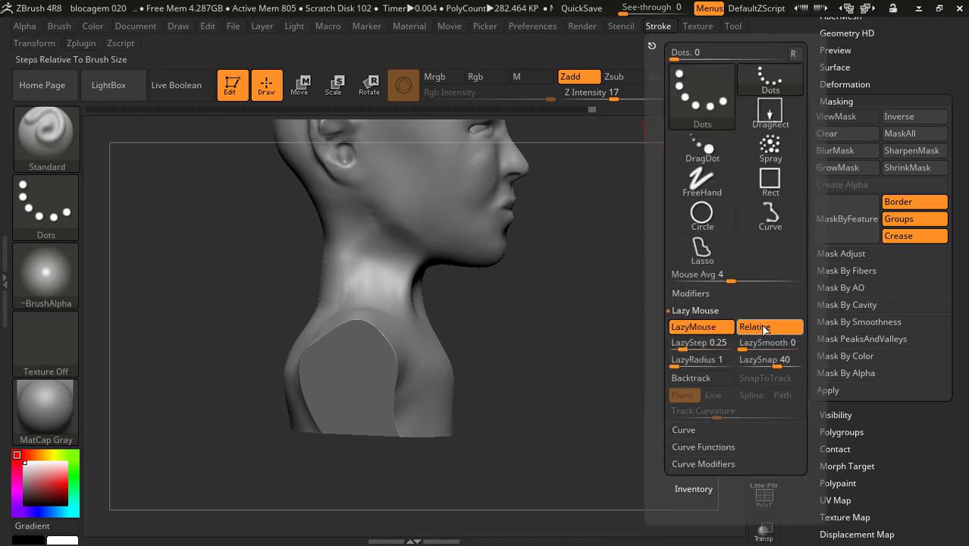
left_click(693, 327)
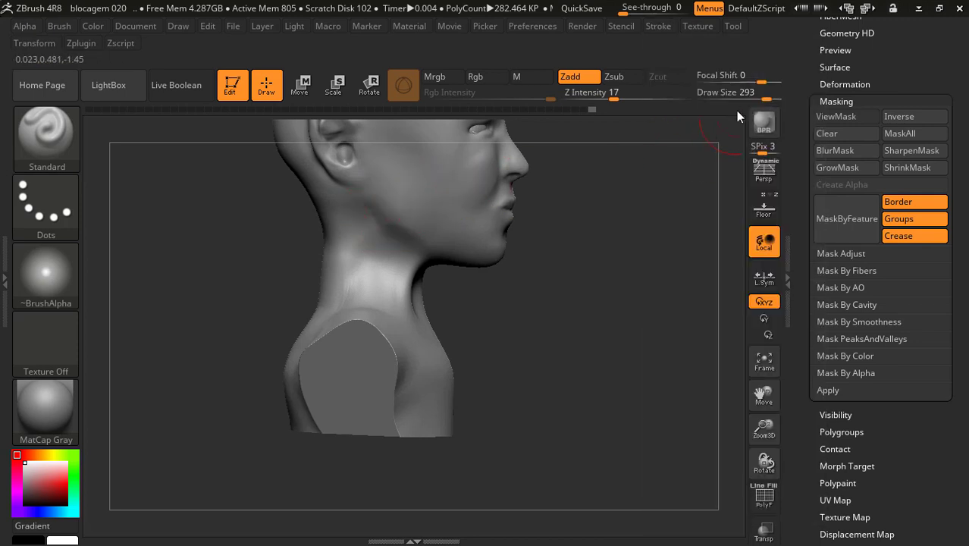
Step: Set Draw Size to 223 and Z Intensity to 8
left_click_drag(766, 99, 755, 99)
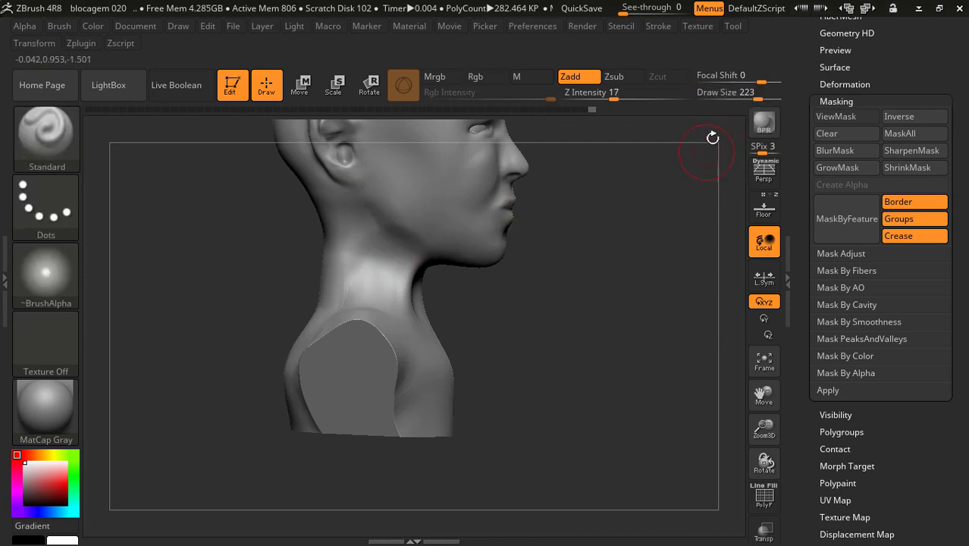
left_click(599, 94)
type("8")
key("Return")
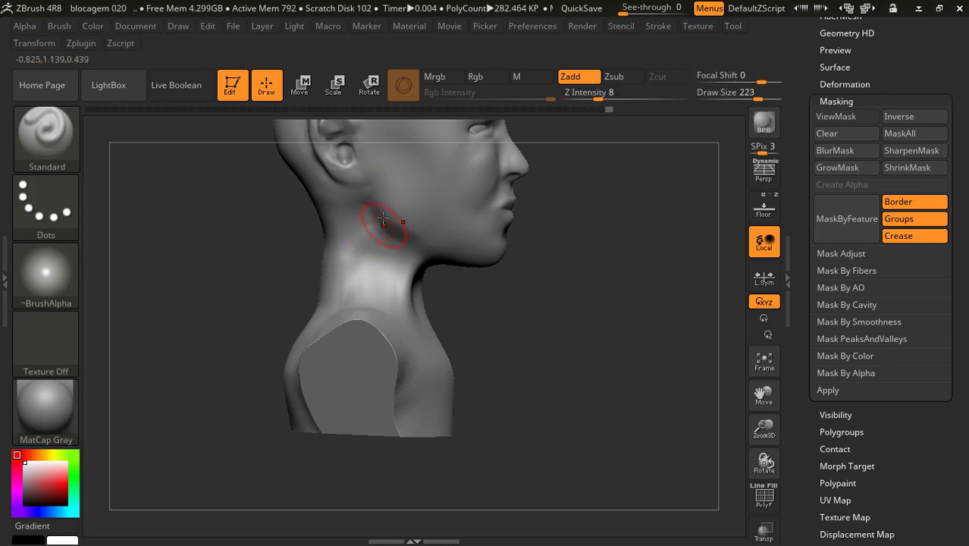
Step: Sculpt subtle neck muscles and smooth them from the front and side
key("shift")
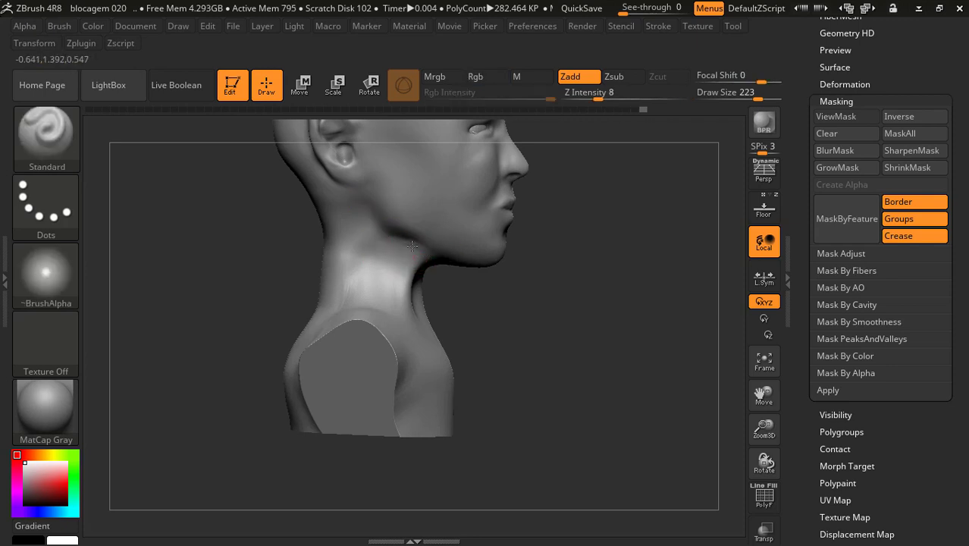
mouse_move(543, 240)
left_mouse_down()
mouse_move(595, 231)
mouse_move(426, 205)
left_mouse_up()
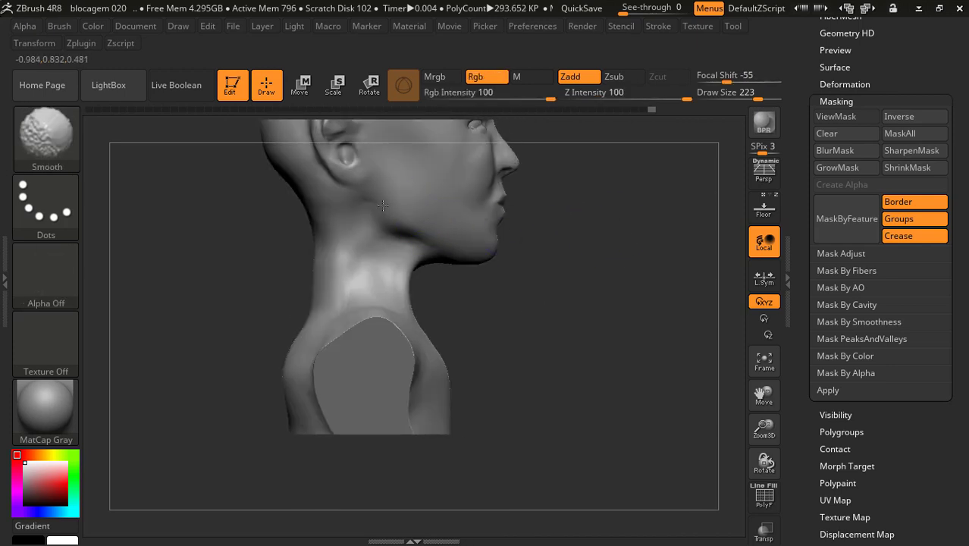
mouse_move(595, 272)
left_mouse_down()
mouse_move(526, 283)
mouse_move(335, 281)
left_mouse_up()
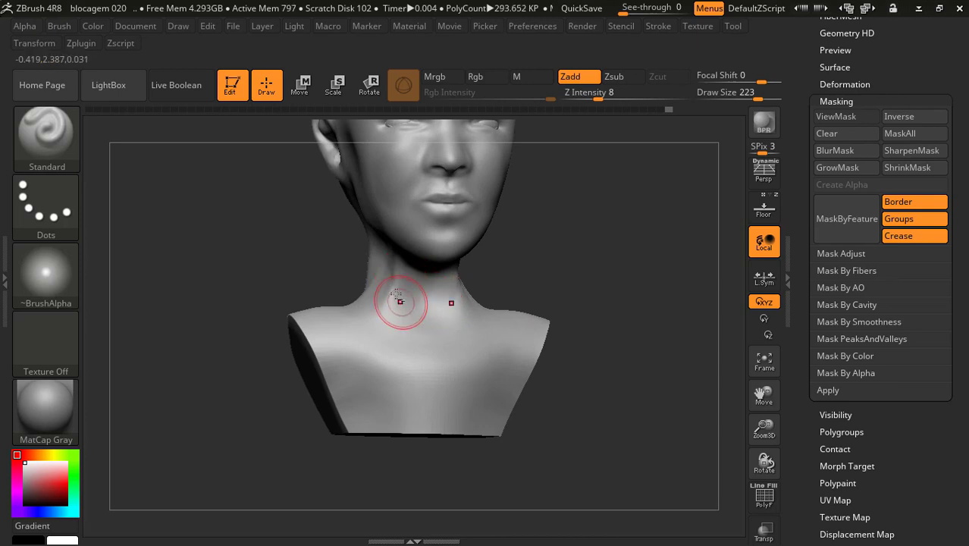
key("shift")
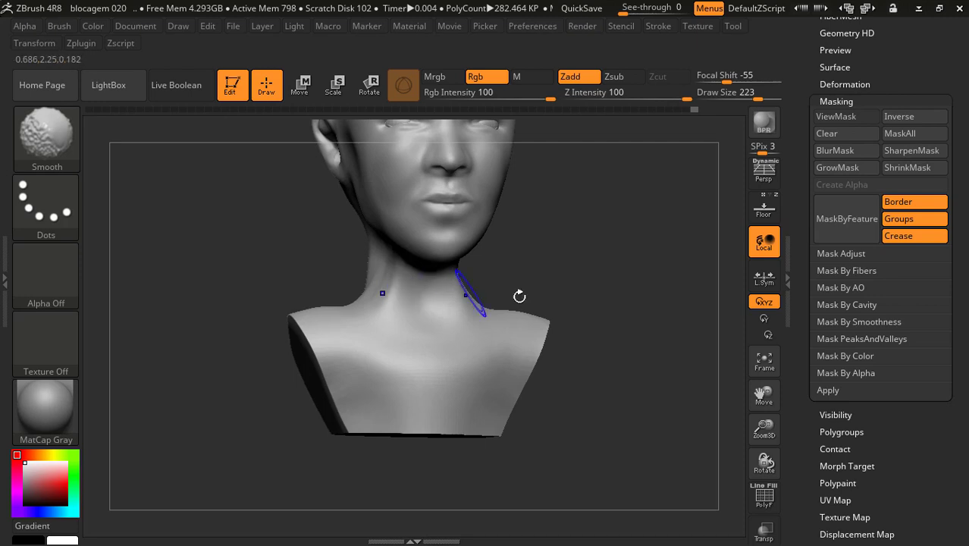
left_click_drag(519, 293, 310, 244)
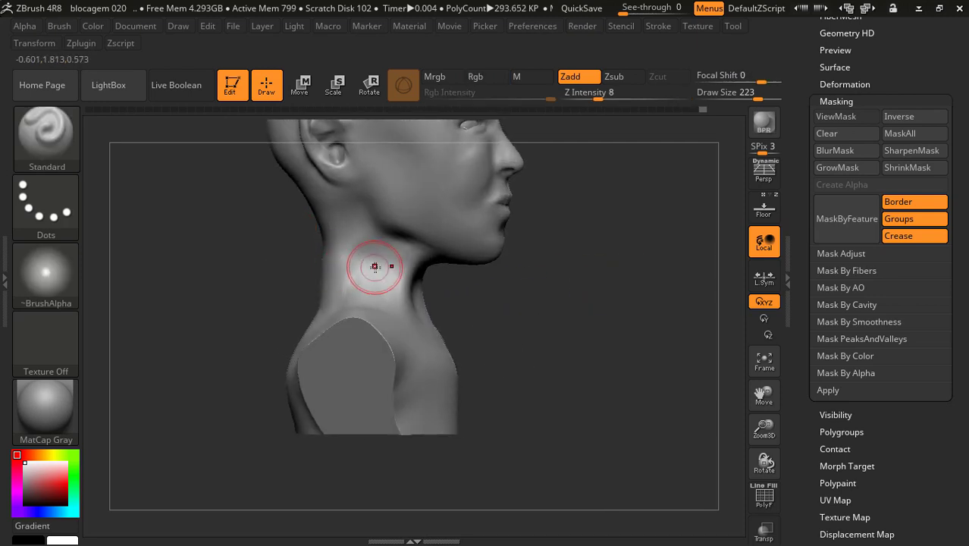
left_click(46, 136)
Step: Build clay ridges on the side of the neck with the Clay brush at size 163, then smooth them
left_click(118, 117)
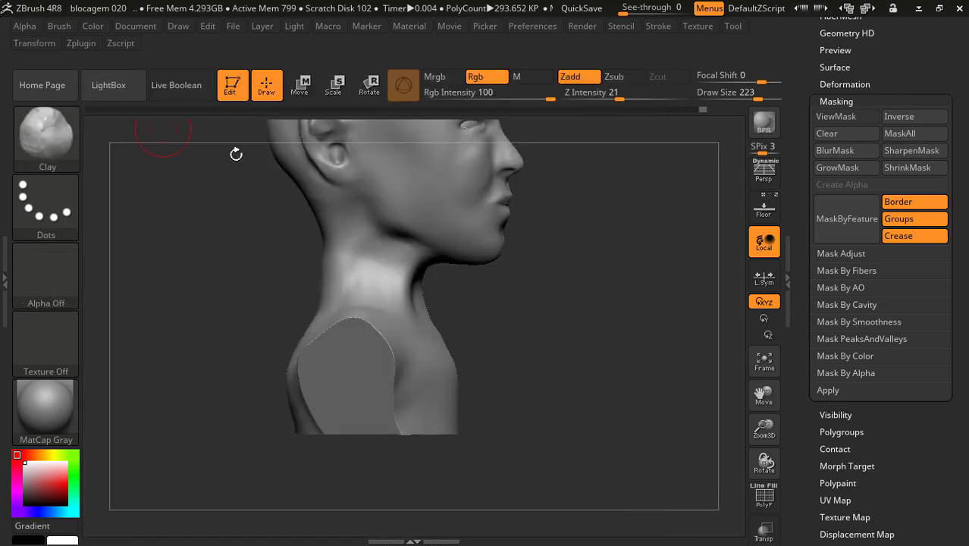
left_click_drag(757, 99, 747, 98)
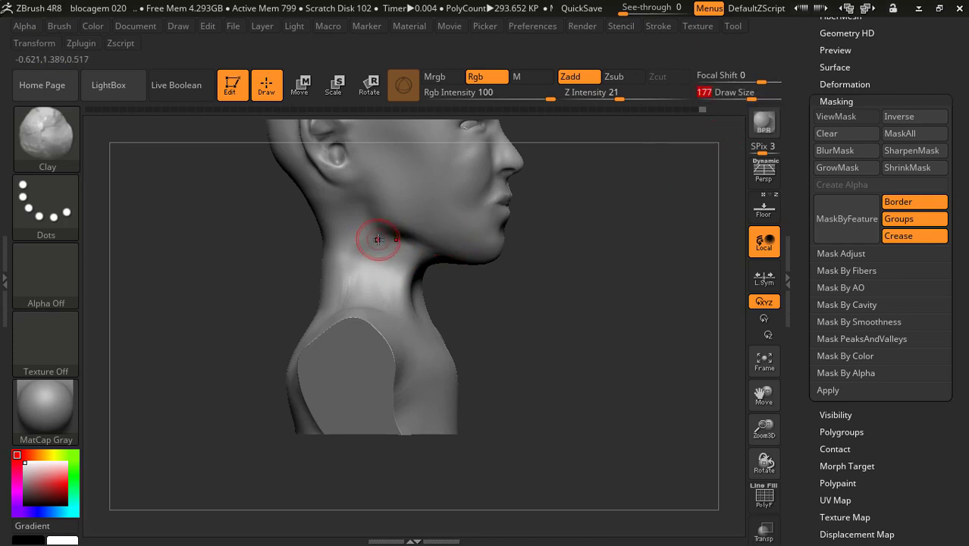
left_click_drag(377, 239, 398, 300)
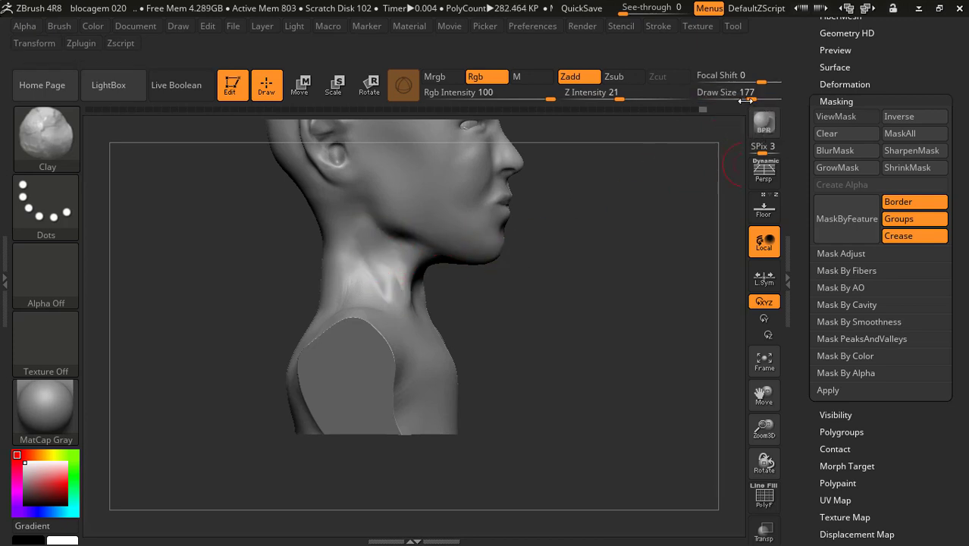
left_click_drag(742, 100, 740, 100)
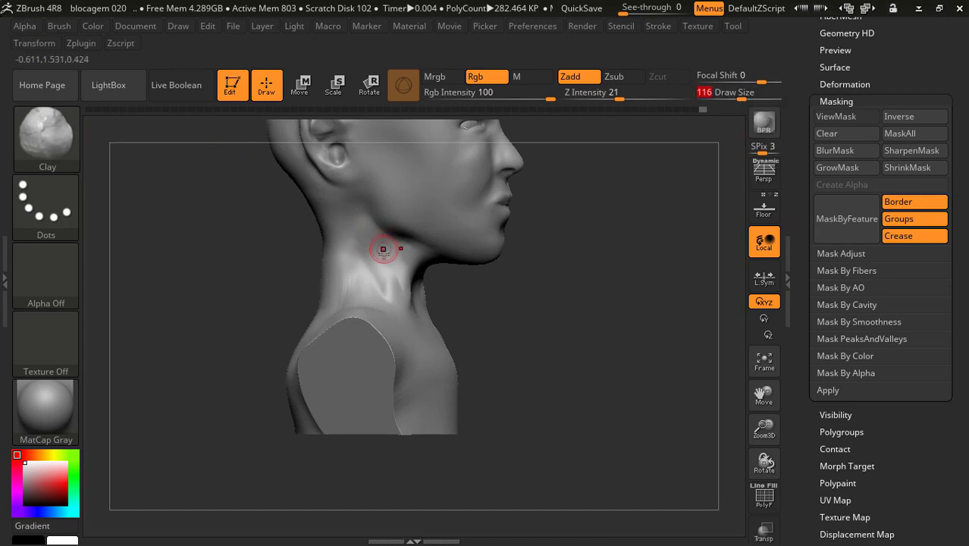
key("shift")
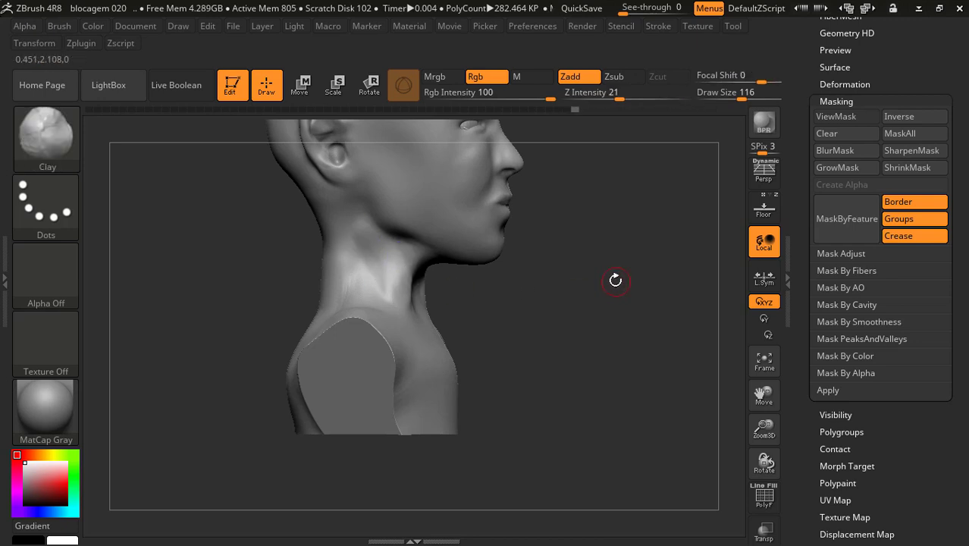
left_click_drag(616, 281, 566, 285)
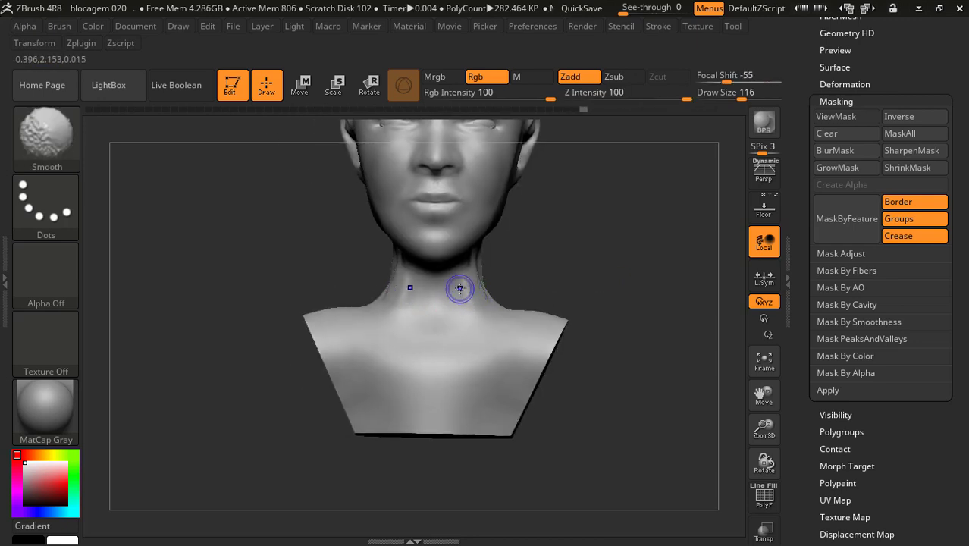
key("shift")
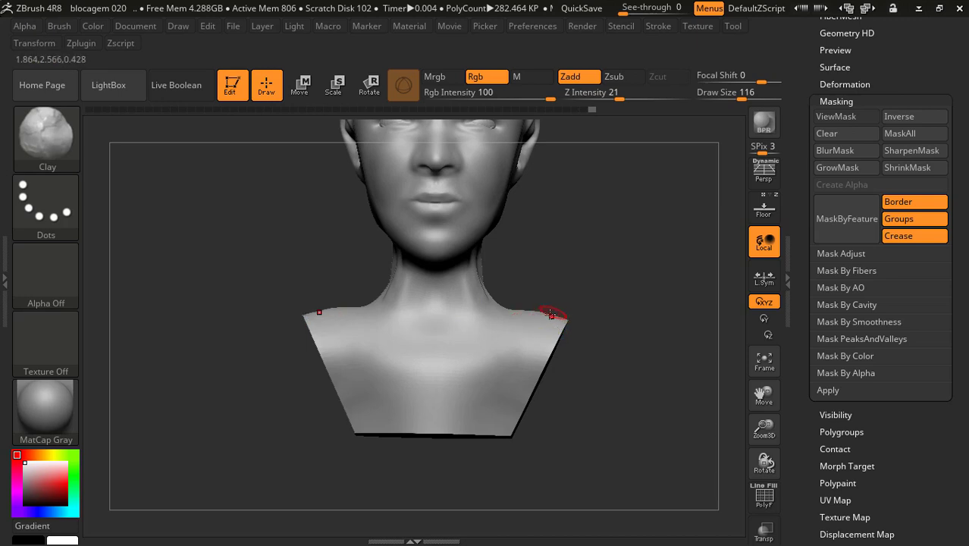
left_click(297, 87)
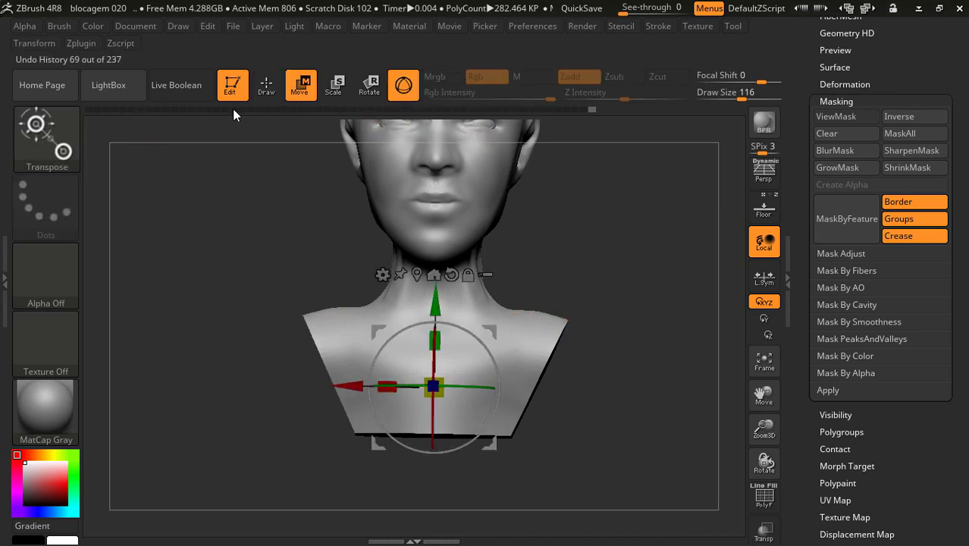
Step: Try pushing the shoulders down with the Move brush, then undo the push
left_click(266, 86)
left_click(52, 140)
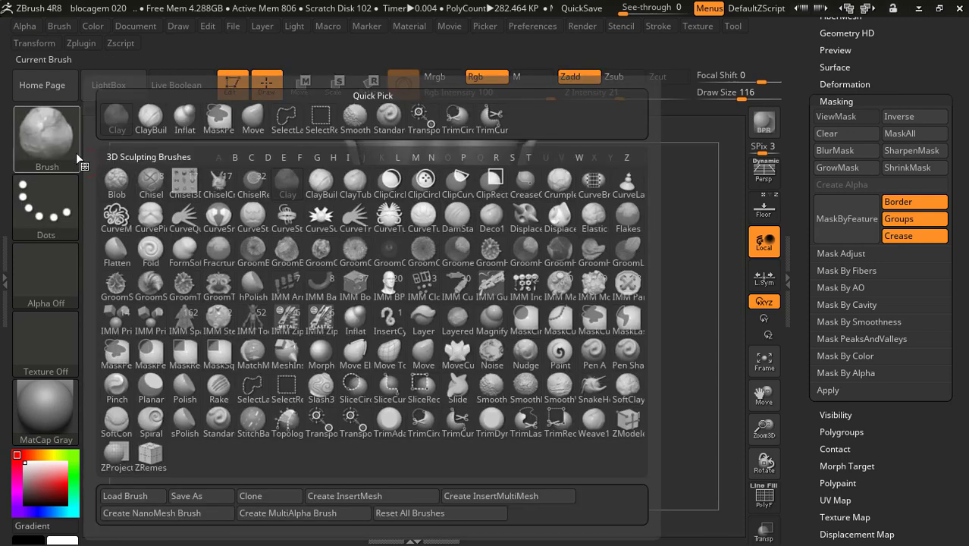
left_click(424, 352)
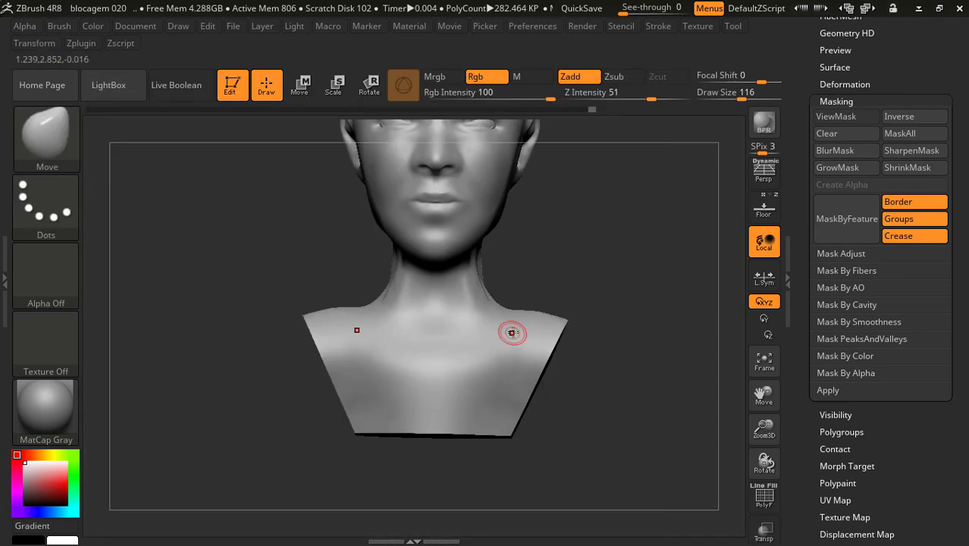
left_click_drag(741, 99, 749, 100)
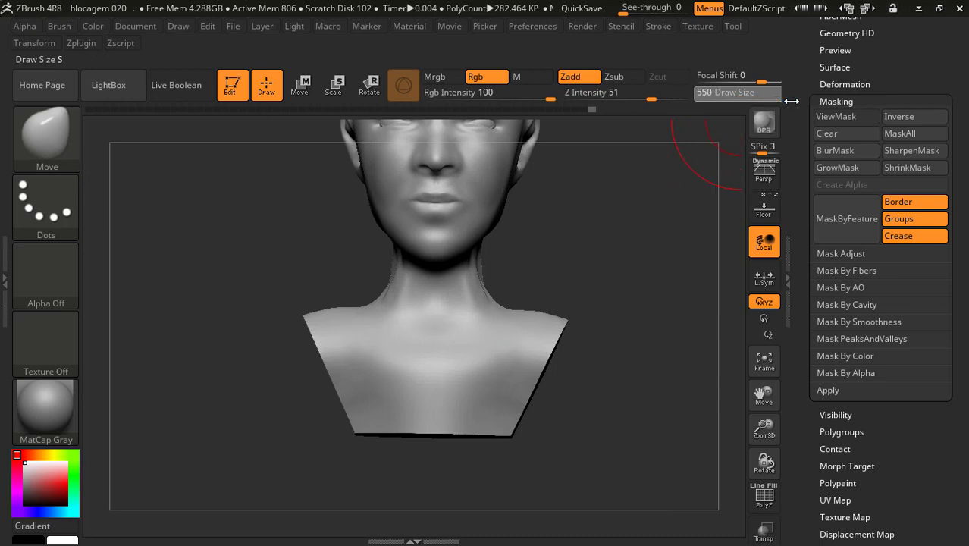
mouse_move(541, 309)
left_mouse_down()
mouse_move(537, 327)
mouse_move(558, 336)
mouse_move(555, 346)
left_mouse_up()
key("ctrl+z")
Step: Smooth the sides of the neck into the jaw and shoulders at brush size 101
left_click_drag(607, 310, 558, 332, "shift")
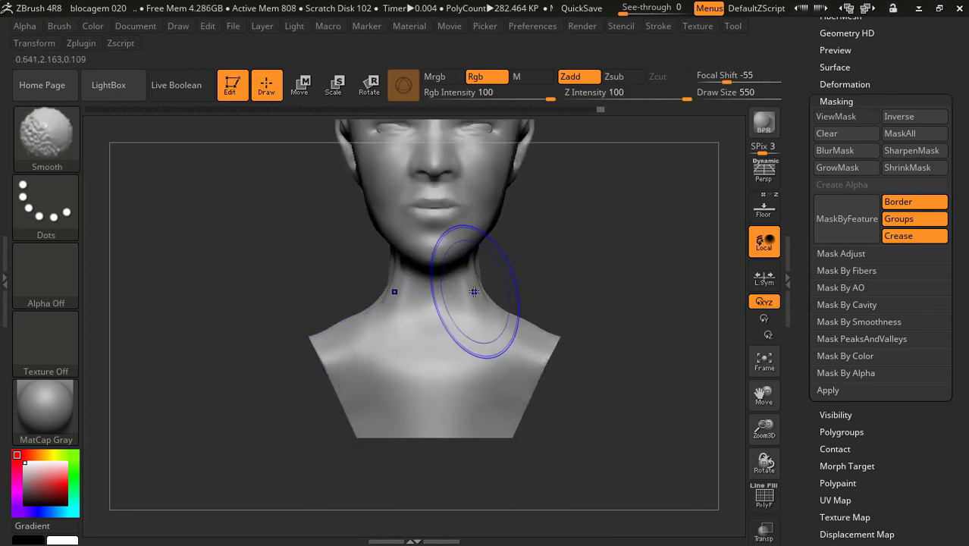
left_click_drag(464, 314, 476, 325, "shift")
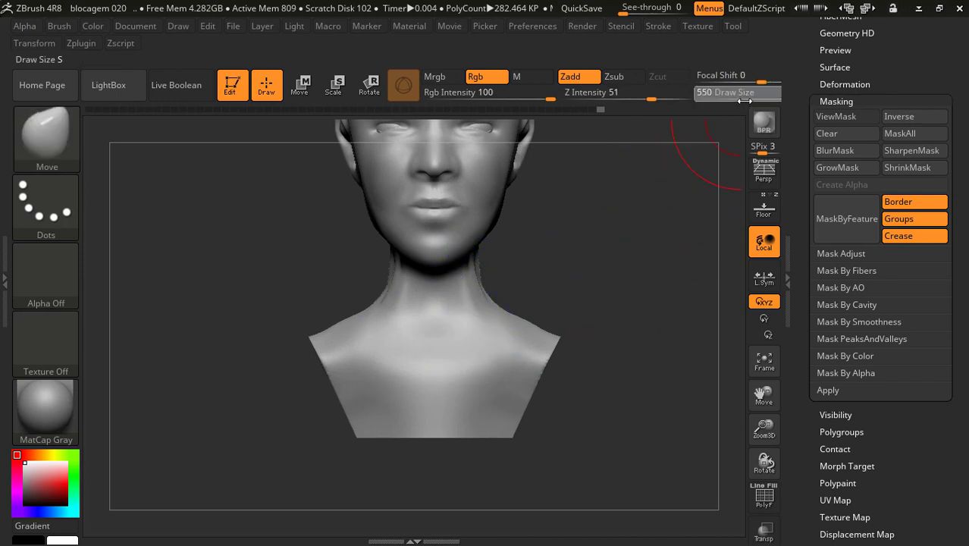
left_click_drag(455, 296, 481, 284, "shift")
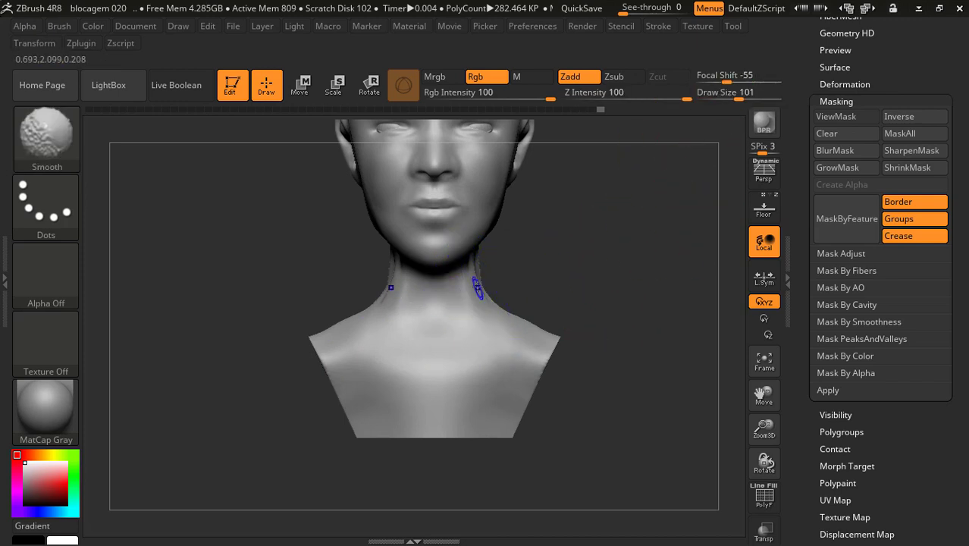
left_click_drag(546, 293, 470, 295)
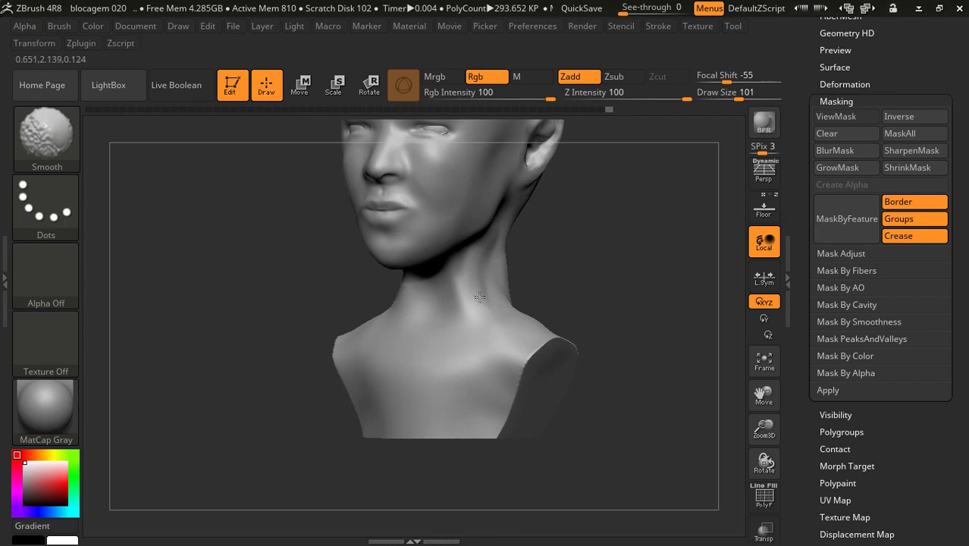
mouse_move(629, 220)
left_mouse_down()
mouse_move(605, 270)
mouse_move(586, 267)
left_mouse_up()
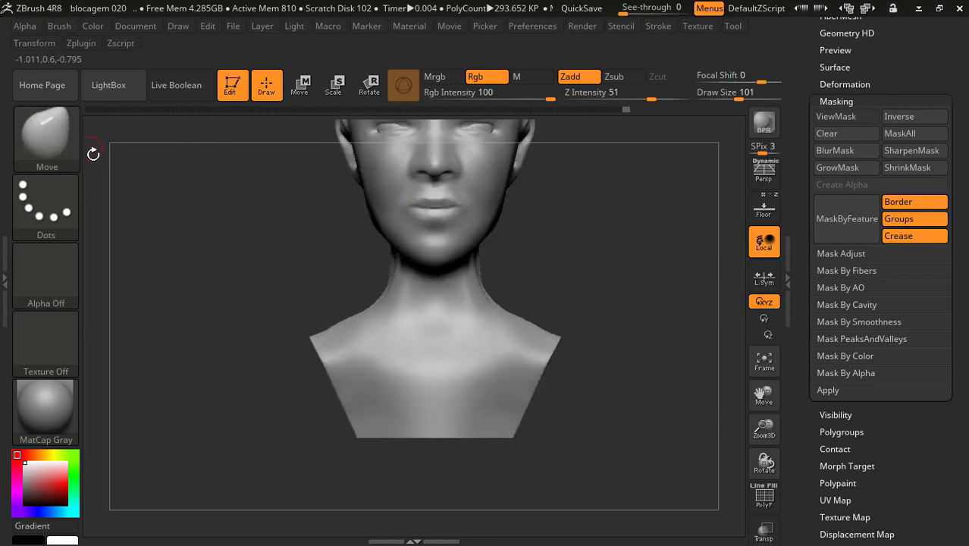
left_click(31, 141)
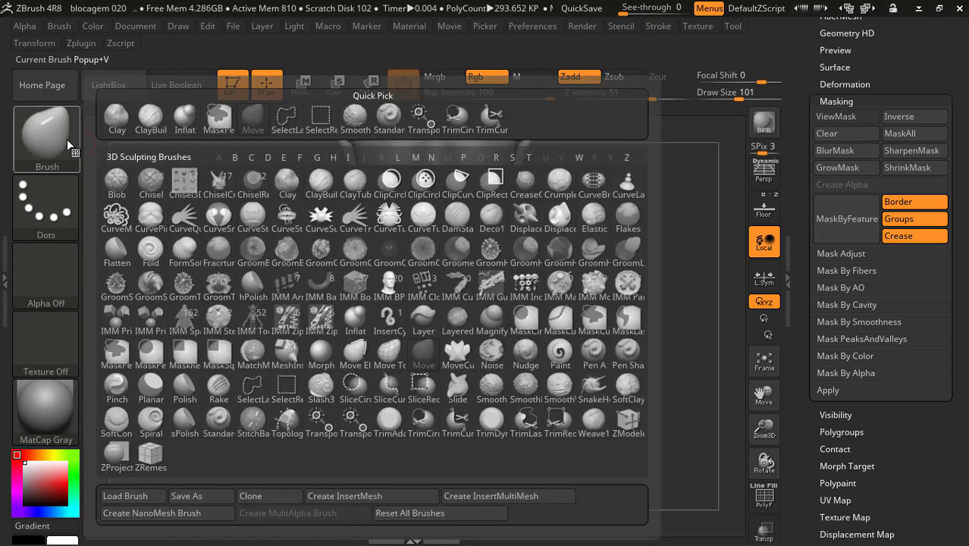
Step: Sculpt faint collarbones with the Standard brush and smooth the upper chest and neck
left_click(377, 117)
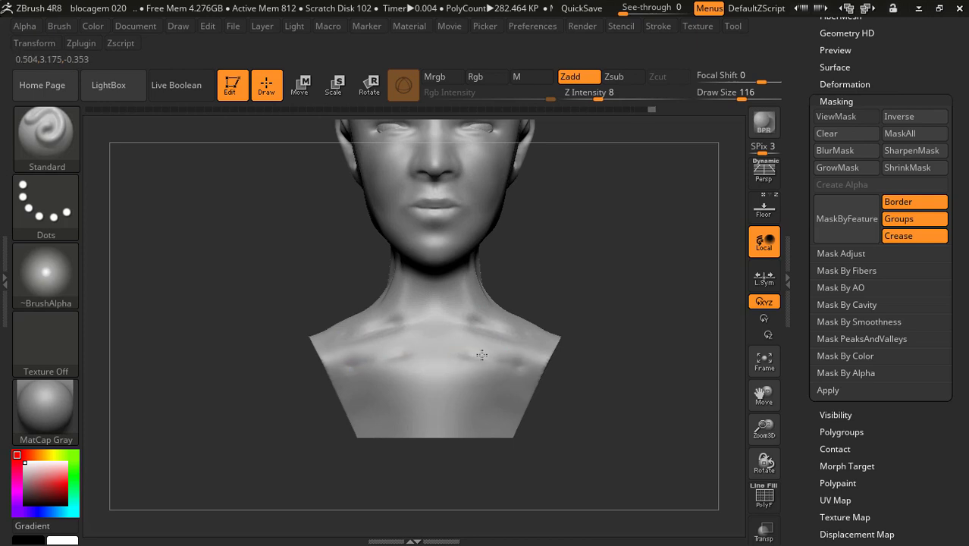
key("shift")
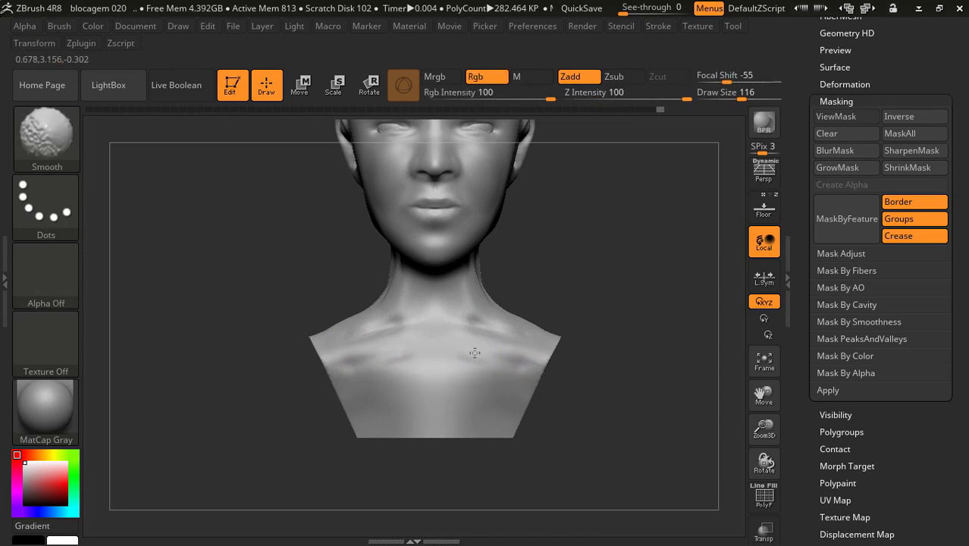
mouse_move(475, 353)
left_mouse_down("shift")
mouse_move(464, 346)
mouse_move(465, 307)
mouse_move(496, 322)
left_mouse_up("shift")
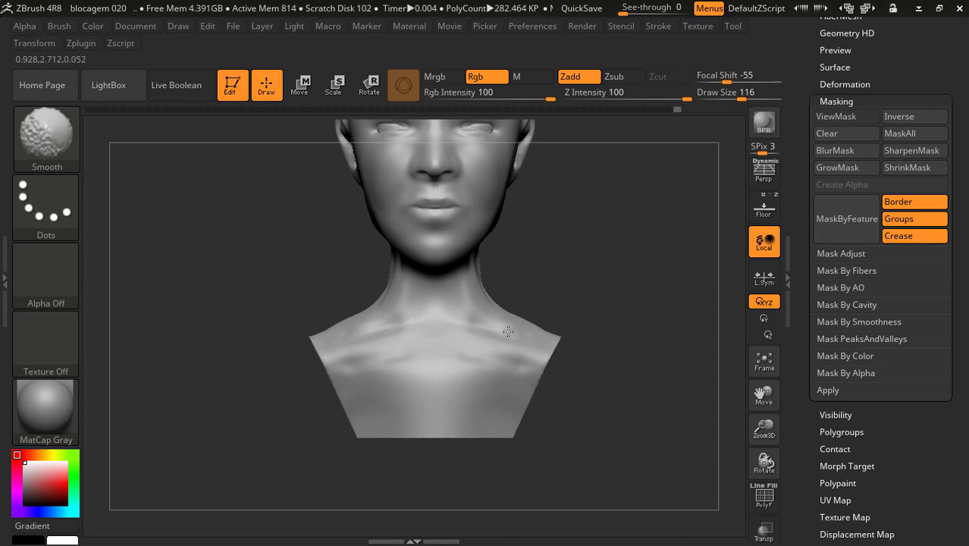
mouse_move(599, 342)
left_mouse_down()
mouse_move(678, 303)
mouse_move(667, 309)
left_mouse_up()
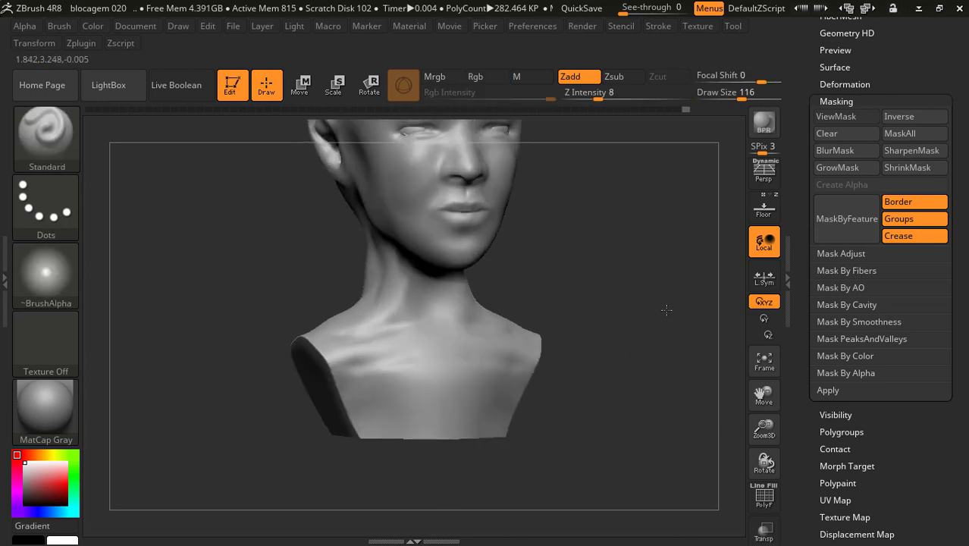
mouse_move(510, 353)
left_mouse_down("shift")
mouse_move(500, 363)
mouse_move(409, 368)
mouse_move(465, 325)
left_mouse_up("shift")
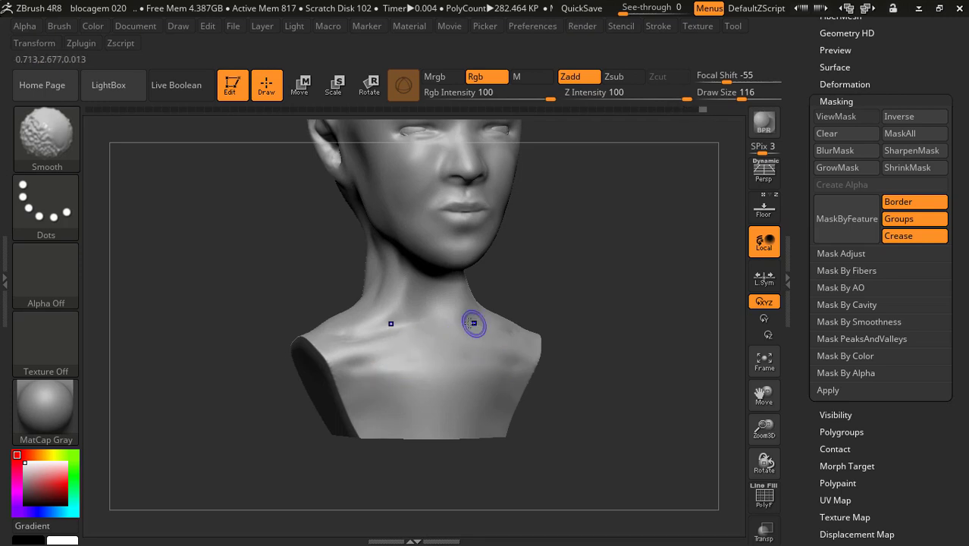
left_click_drag(621, 274, 603, 201, "shift")
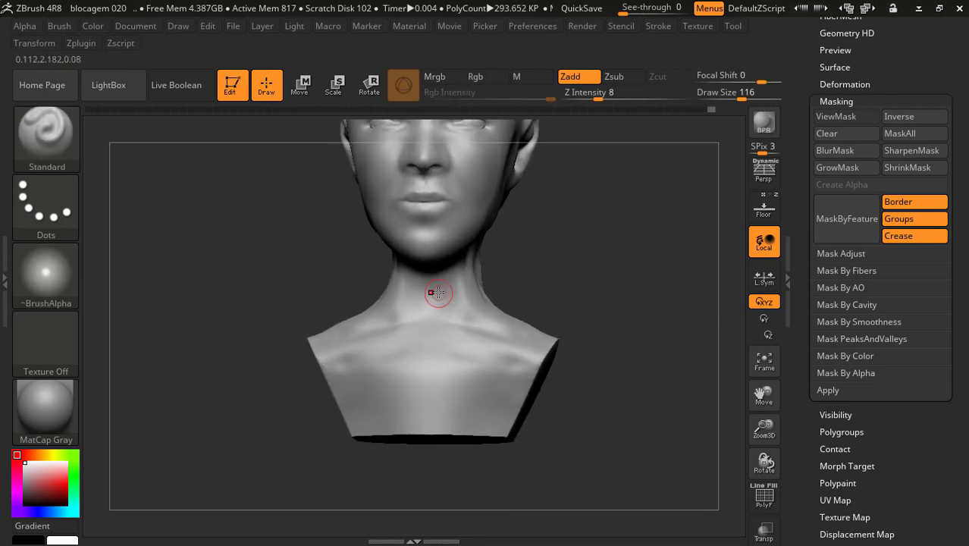
Step: Build up the front neck muscles on both sides with the Clay brush
left_click(46, 135)
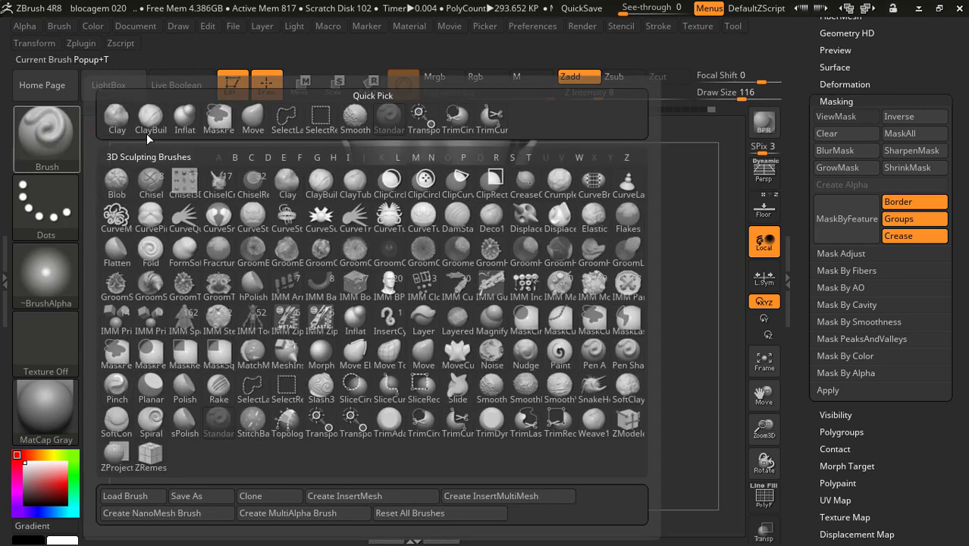
left_click(115, 120)
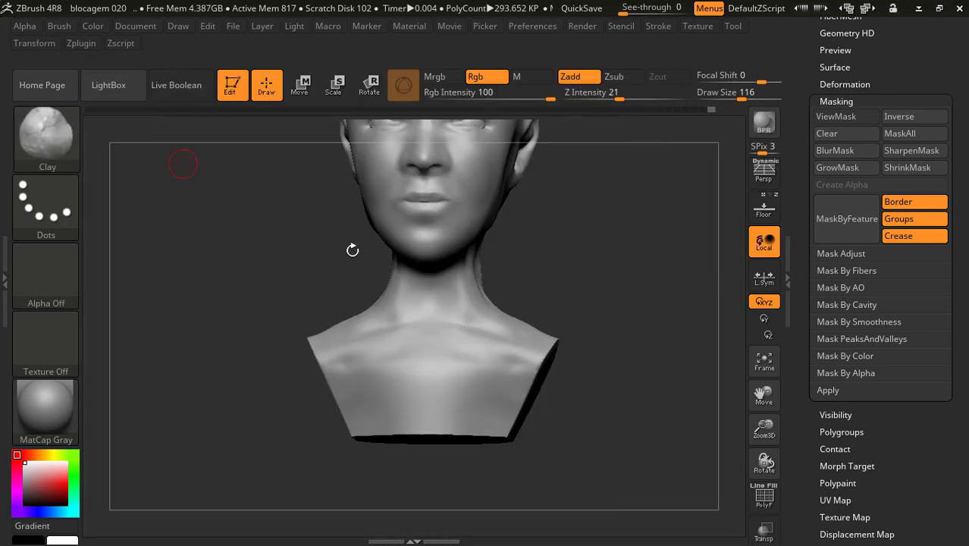
mouse_move(455, 270)
left_mouse_down()
mouse_move(463, 319)
mouse_move(461, 288)
mouse_move(466, 304)
mouse_move(450, 296)
mouse_move(485, 310)
left_mouse_up()
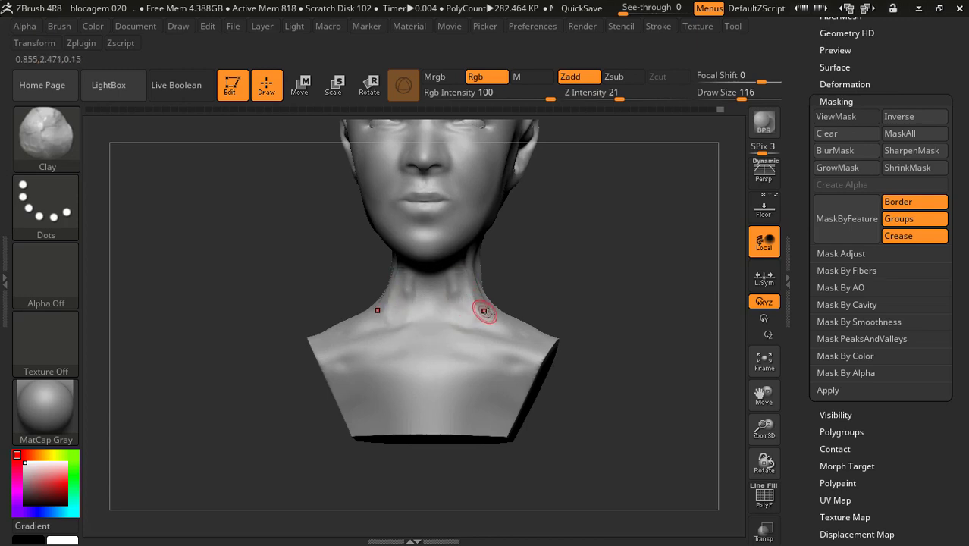
left_click_drag(462, 275, 464, 314, "shift")
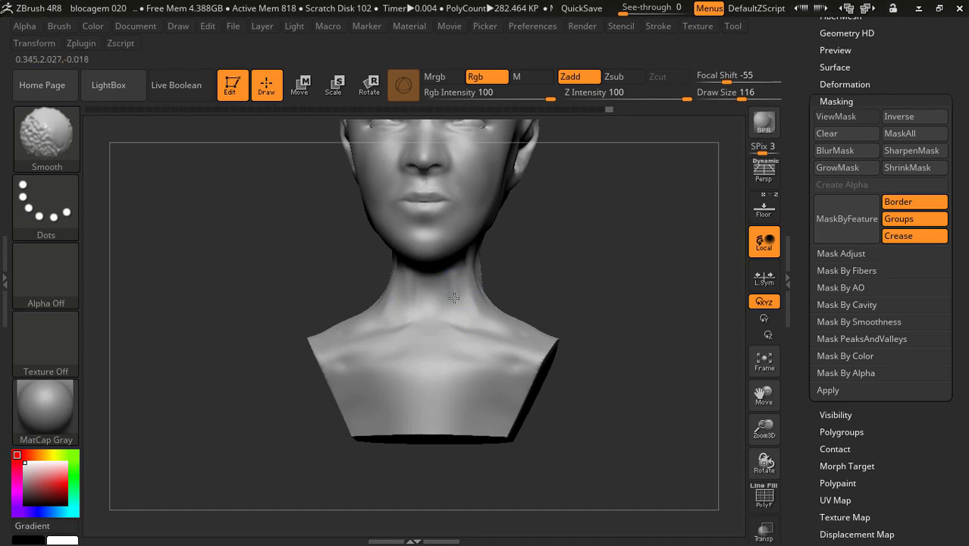
mouse_move(590, 261)
left_mouse_down()
mouse_move(637, 253)
mouse_move(441, 281)
left_mouse_up()
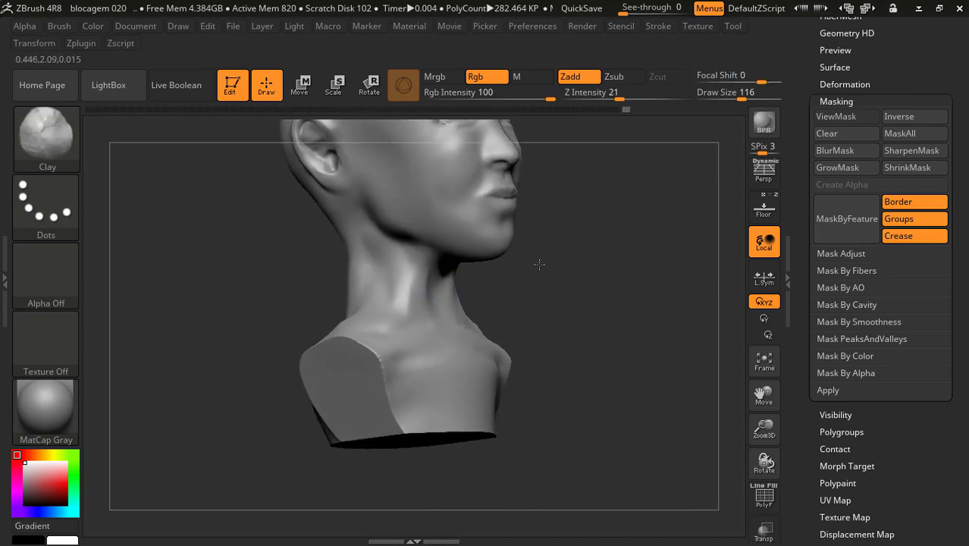
mouse_move(535, 261)
left_mouse_down()
mouse_move(519, 263)
mouse_move(529, 261)
left_mouse_up()
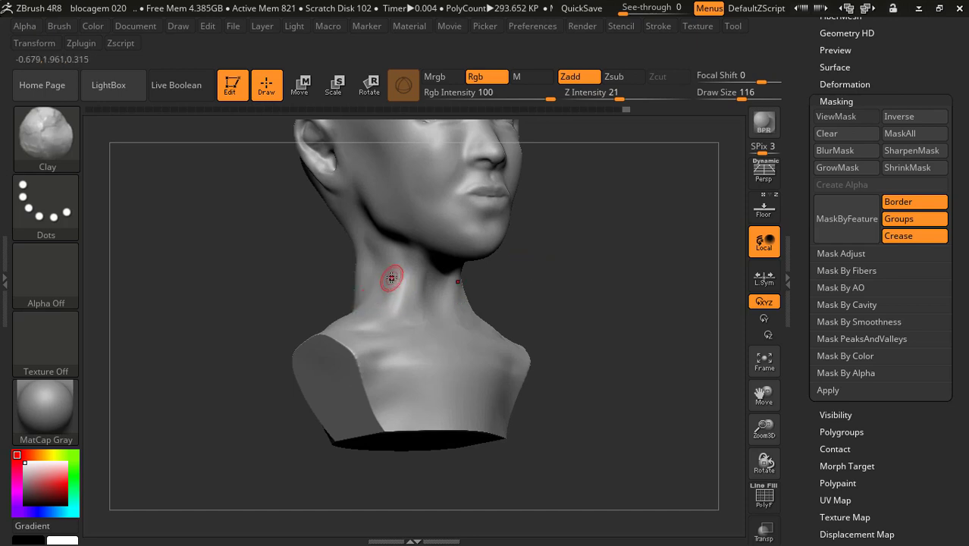
mouse_move(395, 282)
left_mouse_down("shift")
mouse_move(419, 261)
mouse_move(445, 301)
left_mouse_up("shift")
Step: Smooth the new clay strokes along the side of the neck
key("shift")
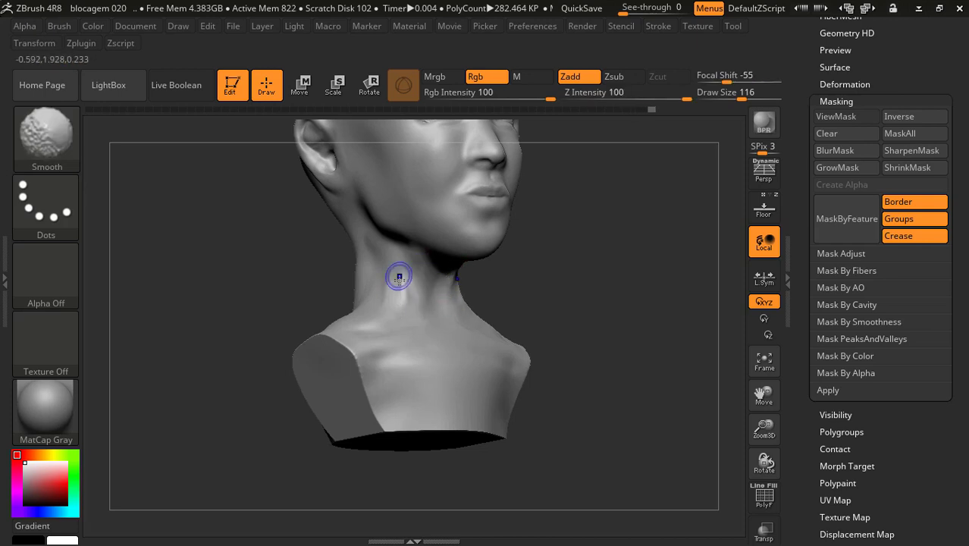
left_click_drag(398, 266, 398, 267, "shift")
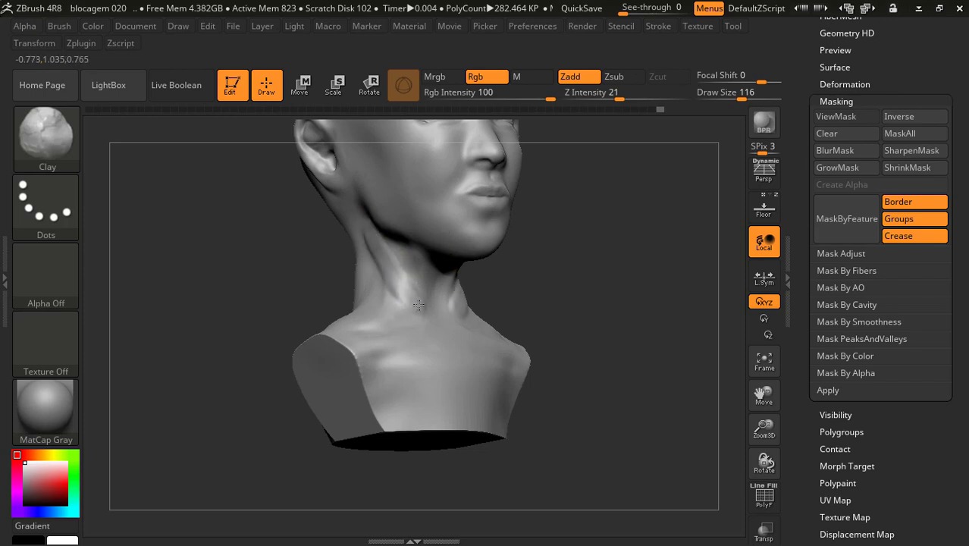
key("shift")
left_click_drag(379, 275, 453, 315, "shift")
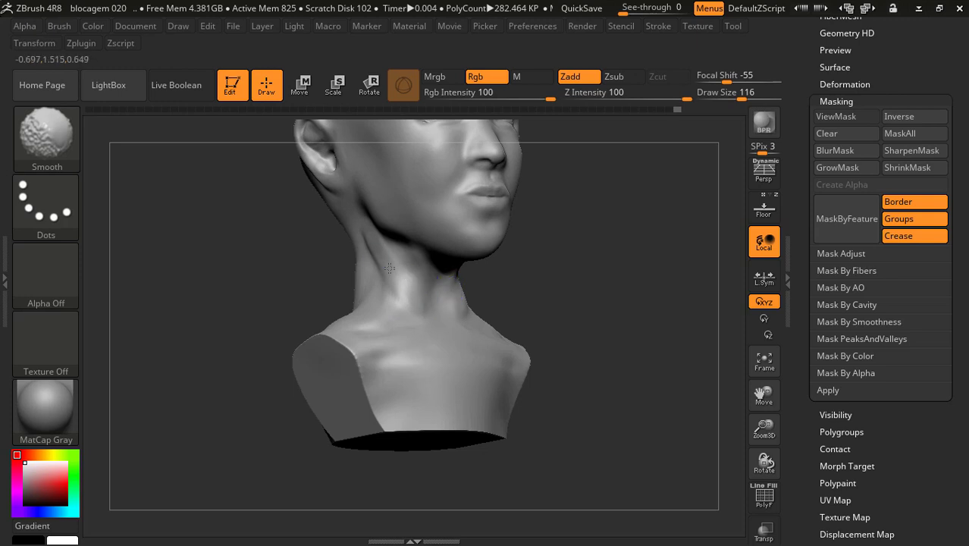
mouse_move(389, 267)
left_mouse_down("shift")
mouse_move(376, 246)
mouse_move(389, 251)
left_mouse_up("shift")
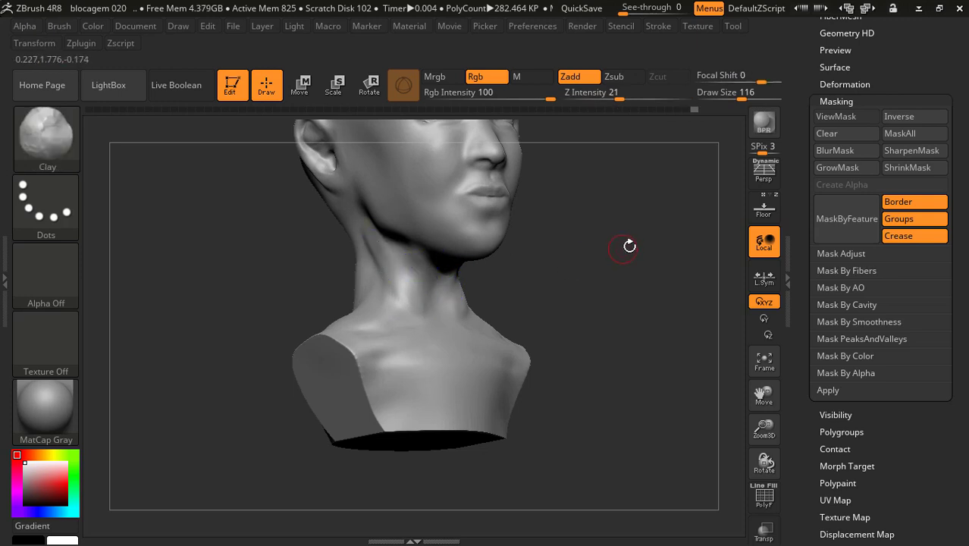
mouse_move(627, 244)
left_mouse_down()
mouse_move(652, 232)
mouse_move(402, 230)
left_mouse_up()
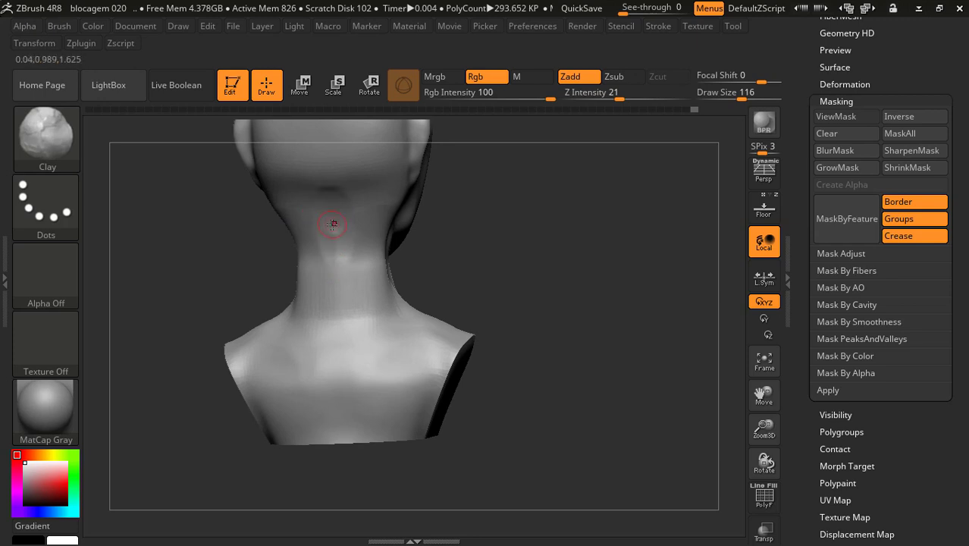
Step: Smooth the back of the neck down toward the shoulder, checking it from the side
left_click_drag(330, 221, 333, 216, "shift")
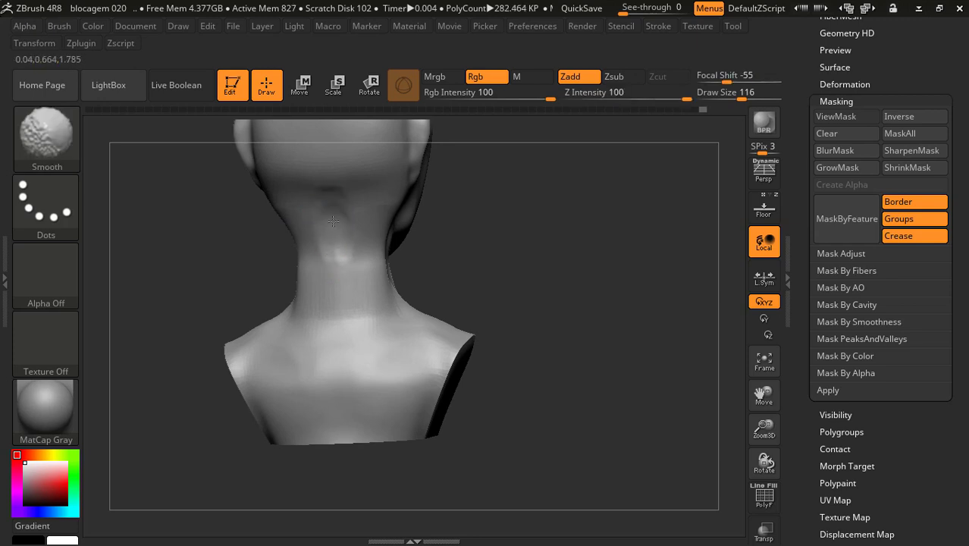
mouse_move(341, 260)
left_mouse_down("shift")
mouse_move(335, 283)
mouse_move(387, 312)
left_mouse_up("shift")
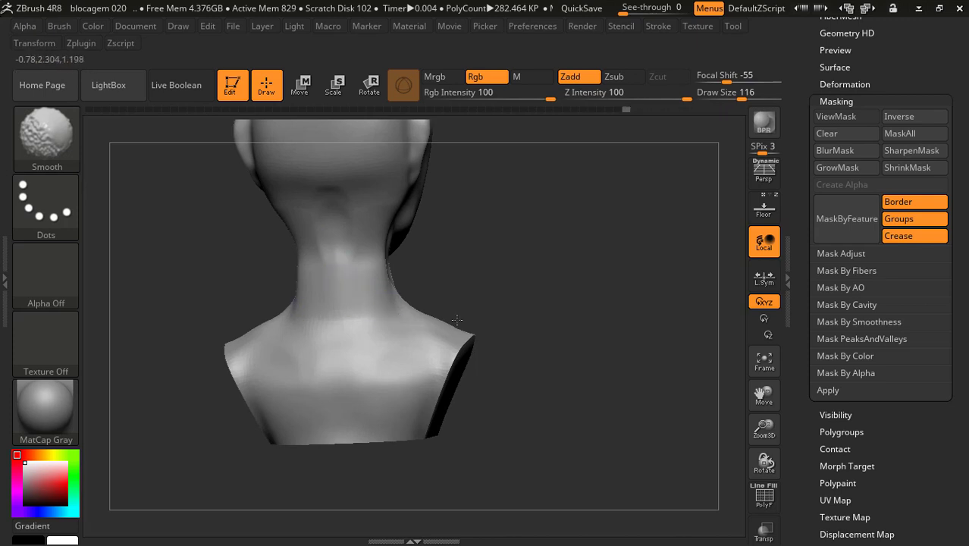
left_click_drag(456, 319, 393, 292)
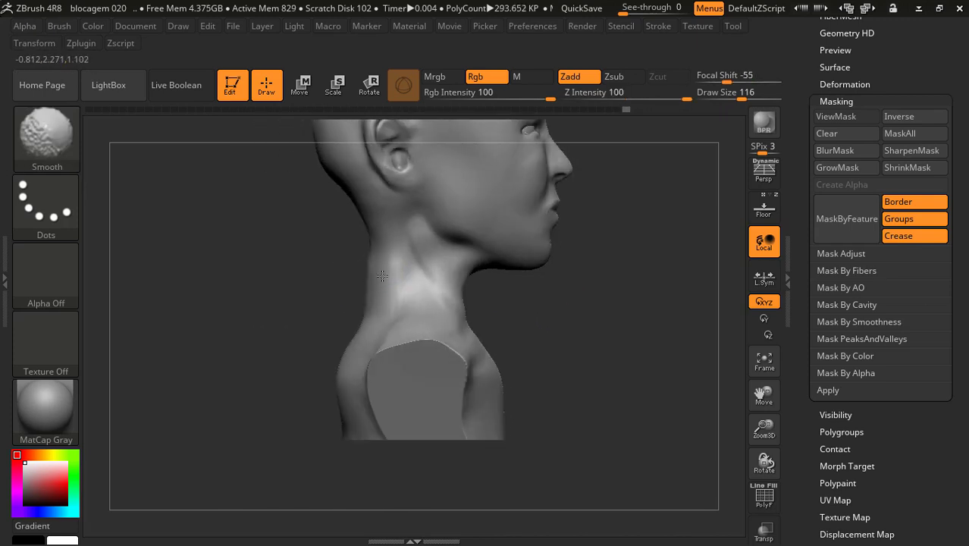
left_click_drag(578, 273, 432, 271)
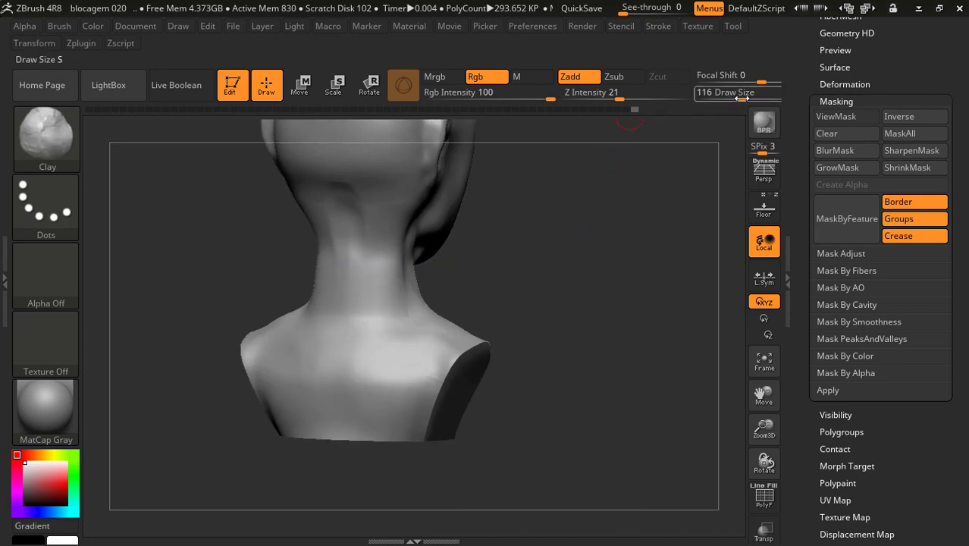
Step: Enlarge the brush to size 257 and switch to the Move brush
left_click_drag(741, 98, 760, 98)
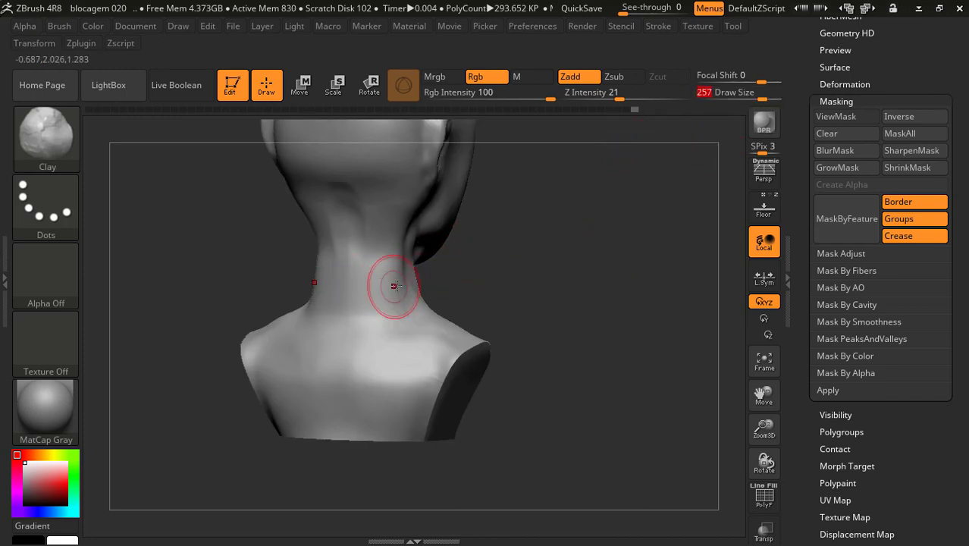
left_click(44, 144)
left_click(255, 120)
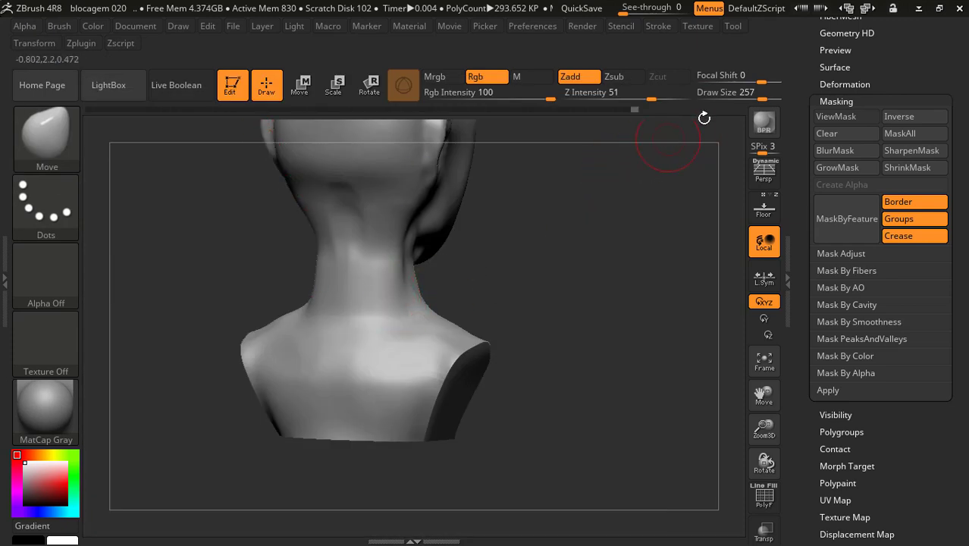
Step: With the Move brush at size 280, nudge the back of the neck, then turn the bust to front view
left_click_drag(760, 97, 764, 98)
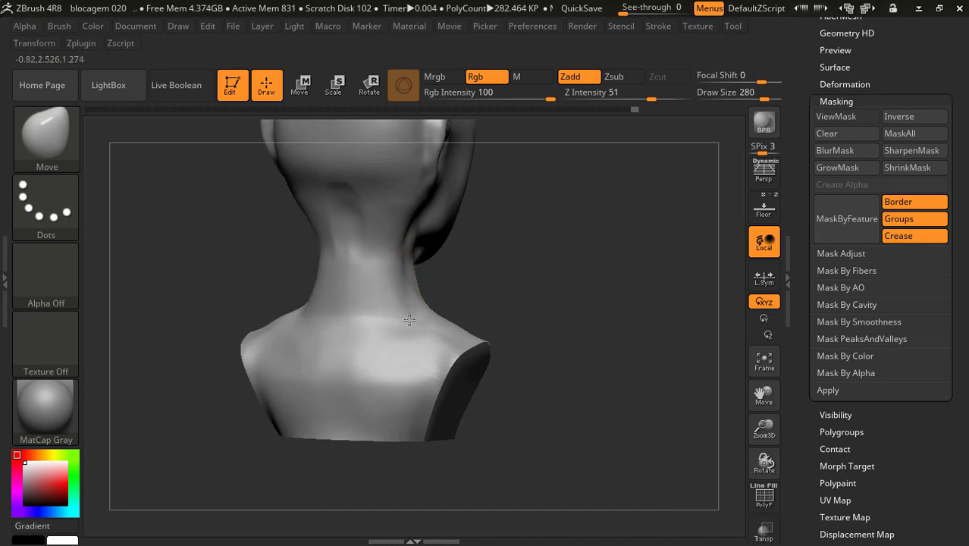
mouse_move(402, 318)
left_mouse_down()
mouse_move(558, 289)
mouse_move(421, 281)
left_mouse_up()
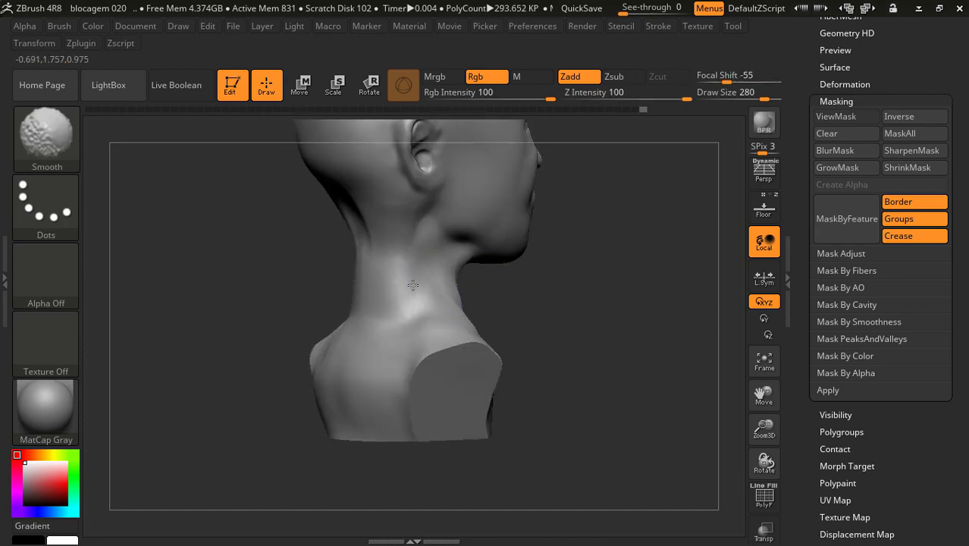
left_click_drag(690, 279, 465, 274)
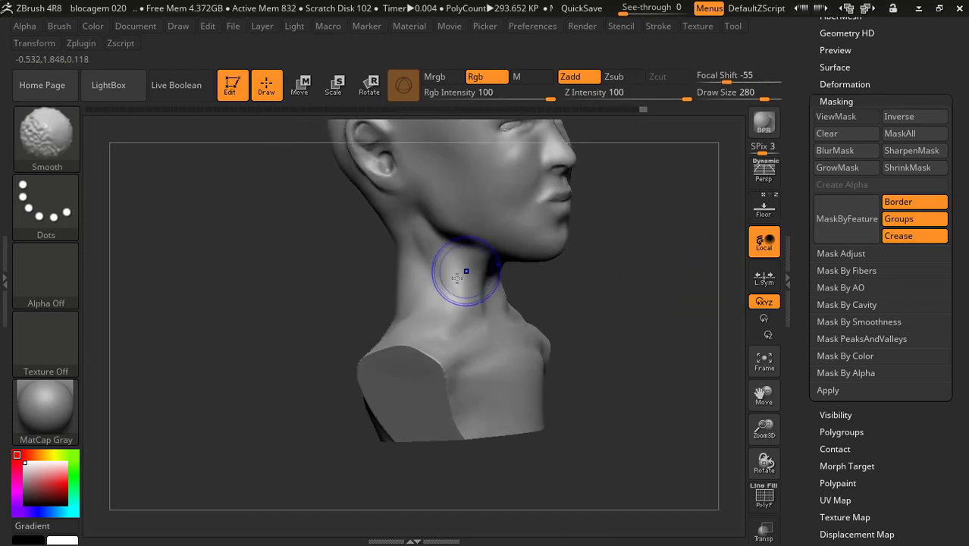
left_click_drag(619, 317, 530, 309)
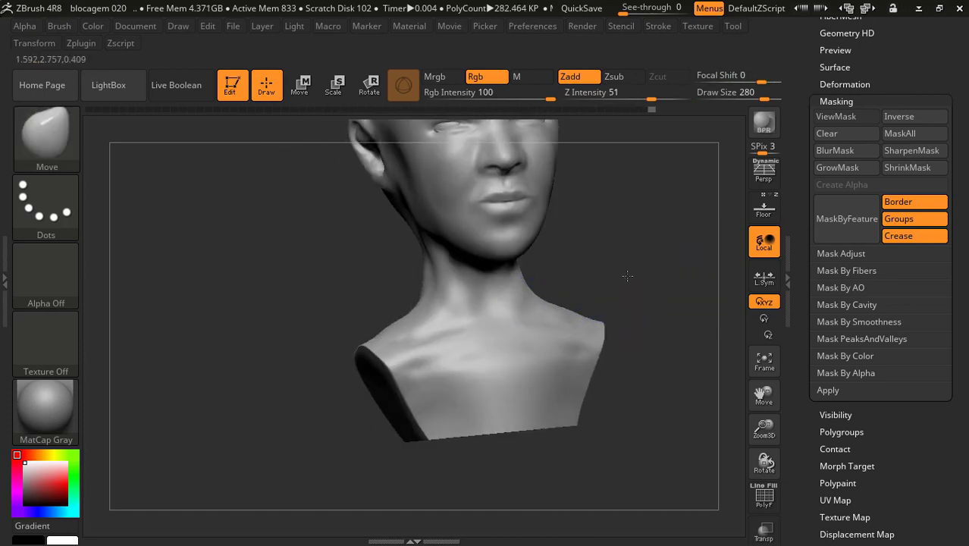
left_click_drag(627, 277, 612, 277, "shift")
left_click_drag(914, 420, 920, 503)
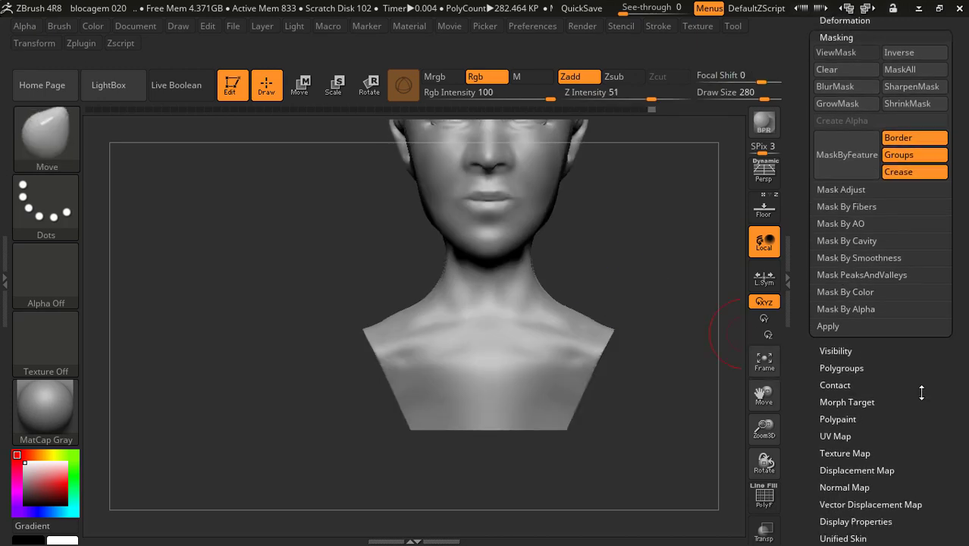
Step: DynaMesh the bust at resolution 128 from Tool > Geometry, giving 299.908 KP
scroll(921, 503, "up", 3)
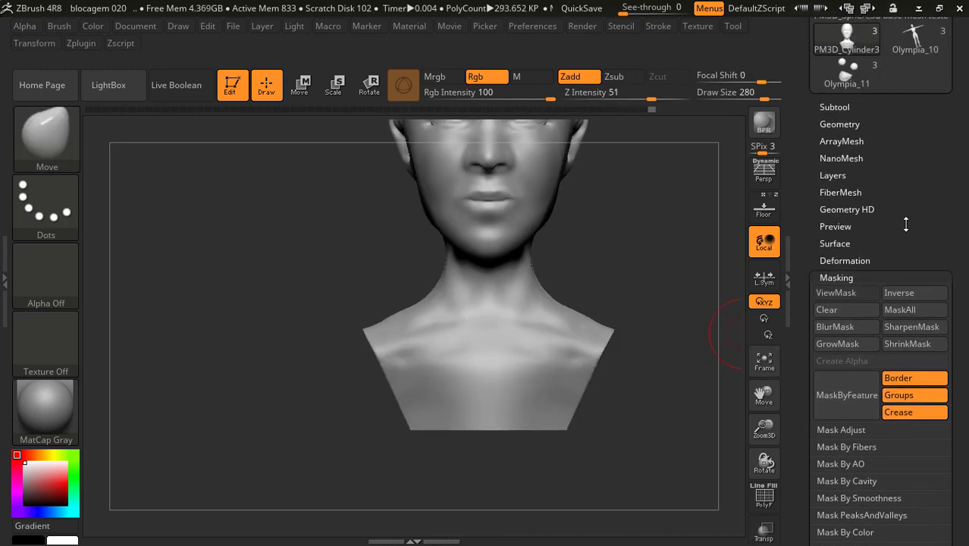
left_click(841, 124)
left_click(838, 362)
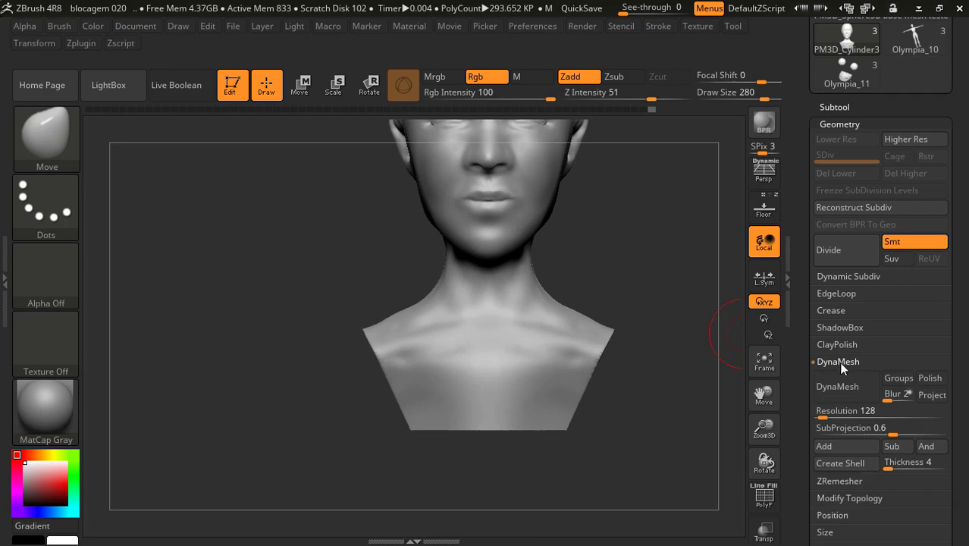
left_click(838, 362)
left_click(838, 363)
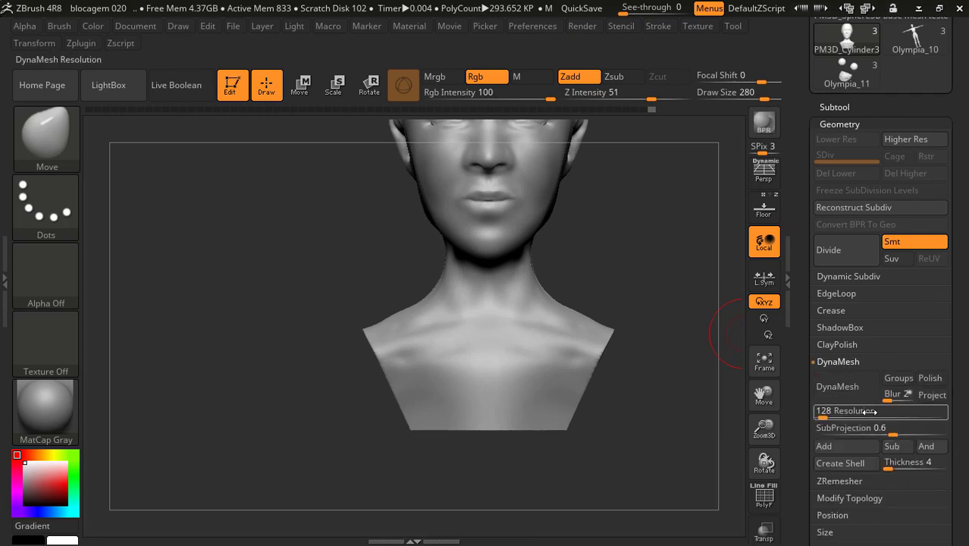
left_click(833, 393)
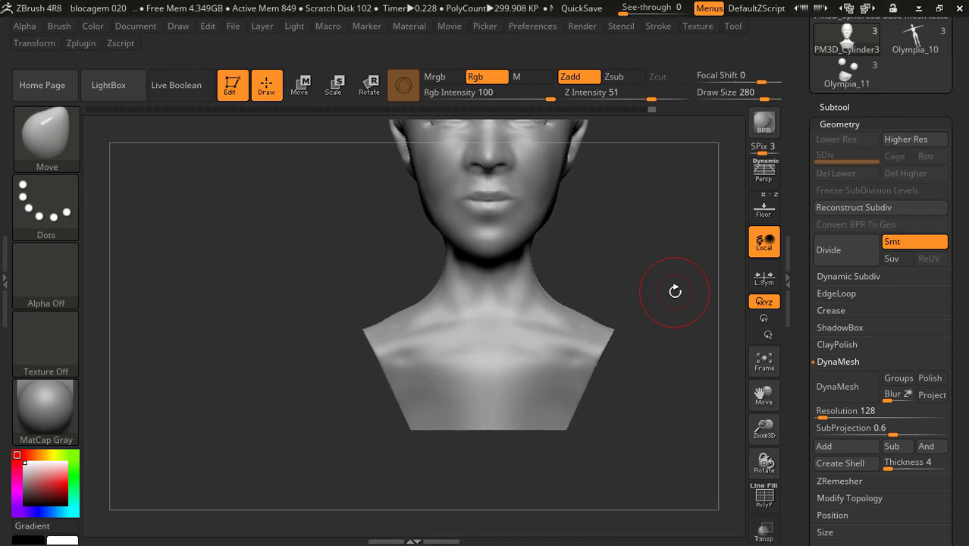
Step: With PolyFrame shown, push the back of the remeshed neck inward using a size-408 Move brush
key("shift+f")
mouse_move(675, 291)
left_mouse_down()
mouse_move(591, 289)
mouse_move(599, 318)
left_mouse_up()
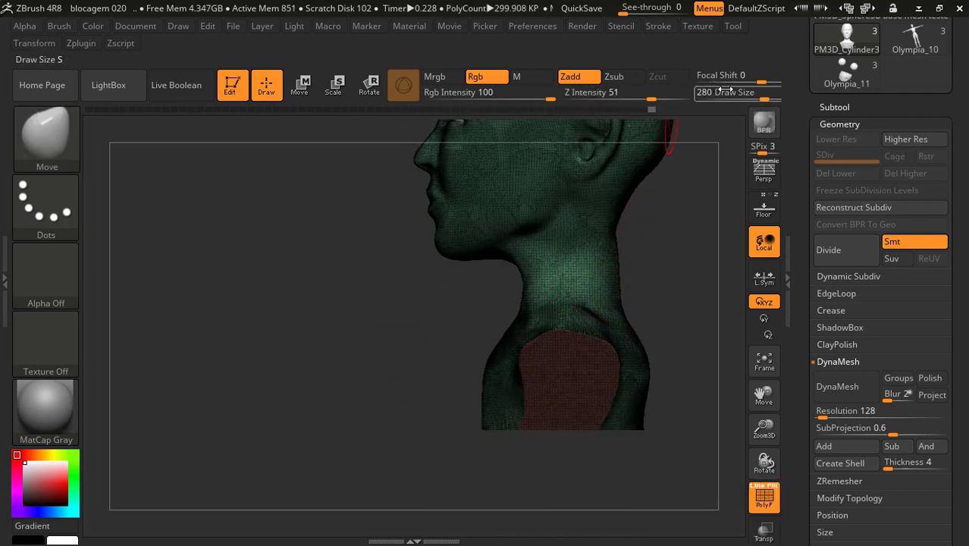
left_click_drag(760, 100, 777, 100)
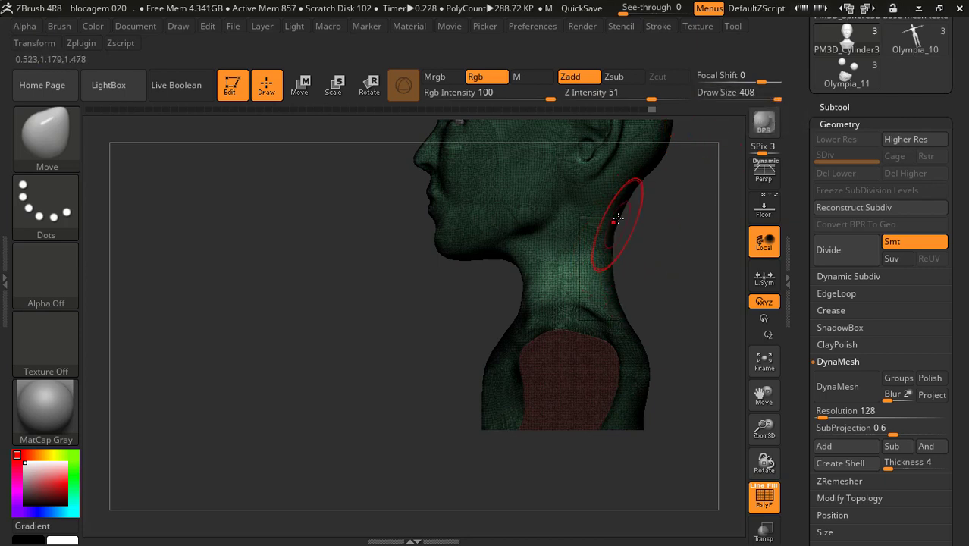
left_click_drag(627, 209, 613, 228)
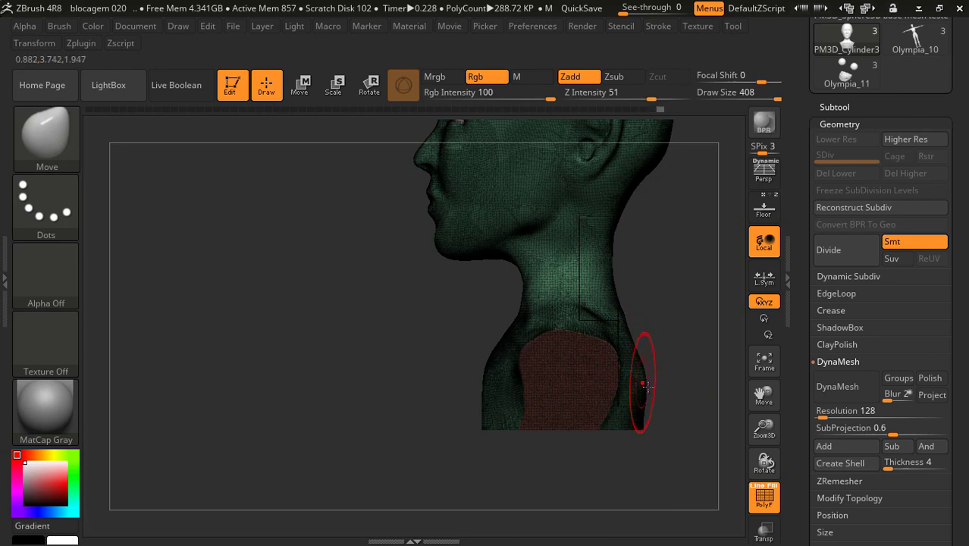
left_click_drag(675, 322, 703, 290)
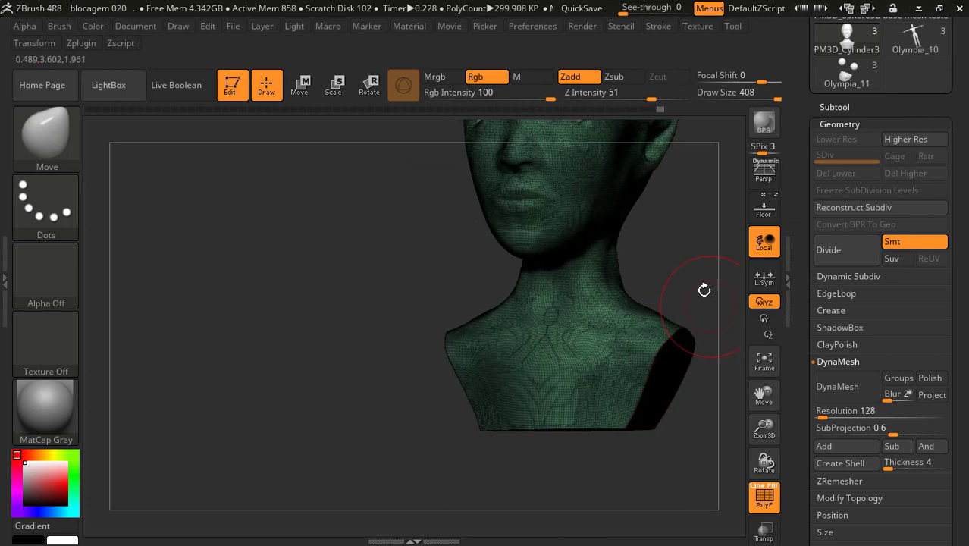
key("shift+f")
left_click_drag(696, 253, 698, 283)
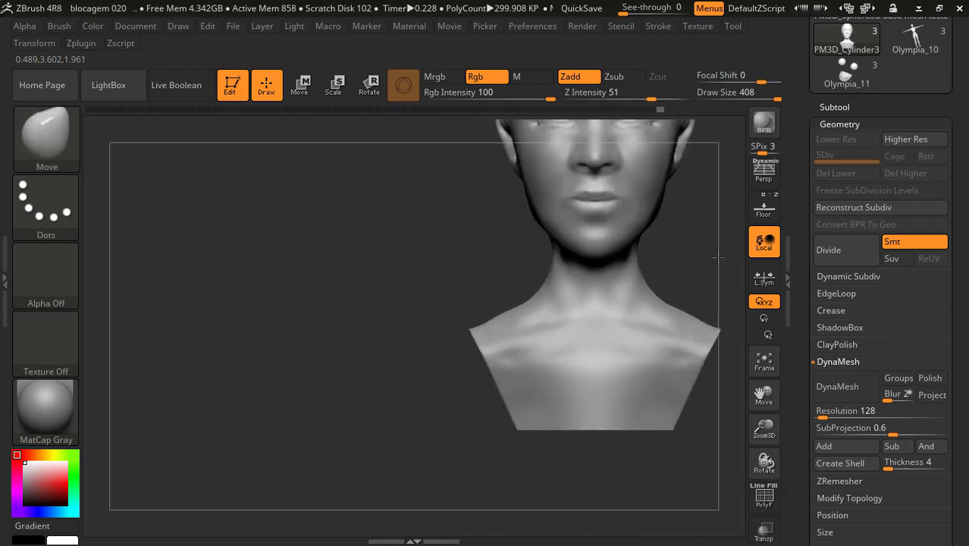
left_click(763, 360)
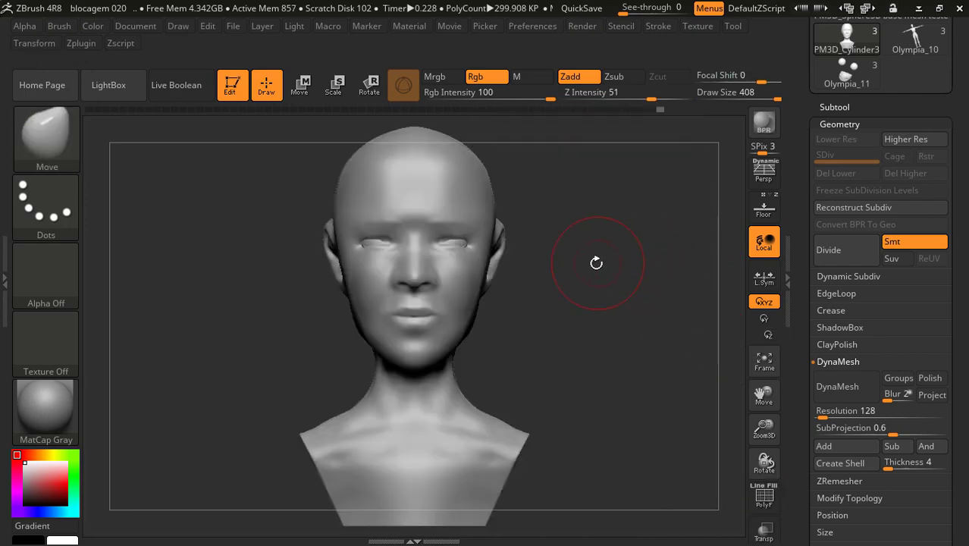
left_click_drag(596, 260, 591, 268)
mouse_move(558, 391)
left_mouse_down()
mouse_move(567, 337)
mouse_move(603, 341)
mouse_move(650, 312)
mouse_move(605, 309)
left_mouse_up()
Step: Make the Olympia_11 body subtool visible in the Subtool list
left_click_drag(961, 154, 956, 228)
left_click(842, 267)
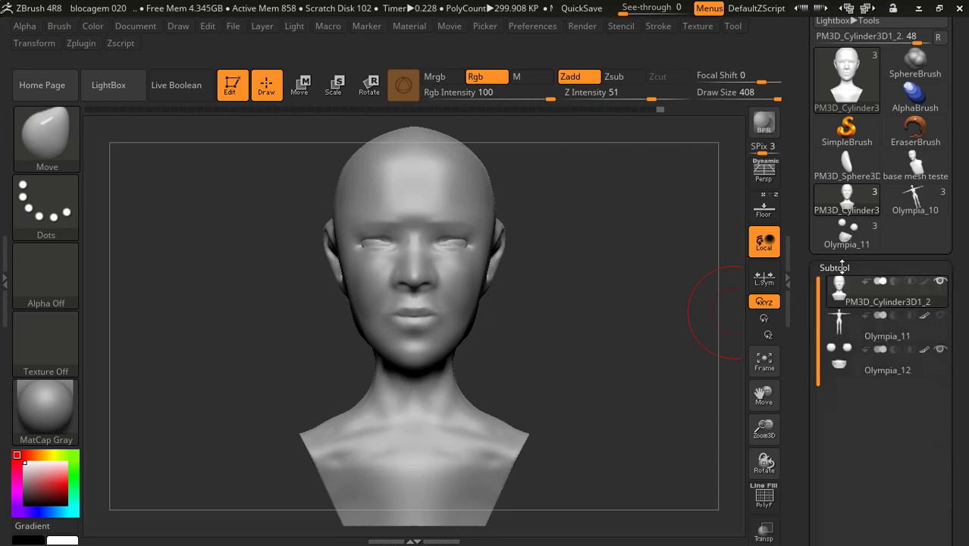
left_click(940, 314)
Step: Orbit and reframe the bust with the body to compare neck and shoulders from side and front
mouse_move(609, 327)
left_mouse_down()
mouse_move(663, 325)
mouse_move(539, 326)
mouse_move(673, 322)
mouse_move(667, 345)
left_mouse_up()
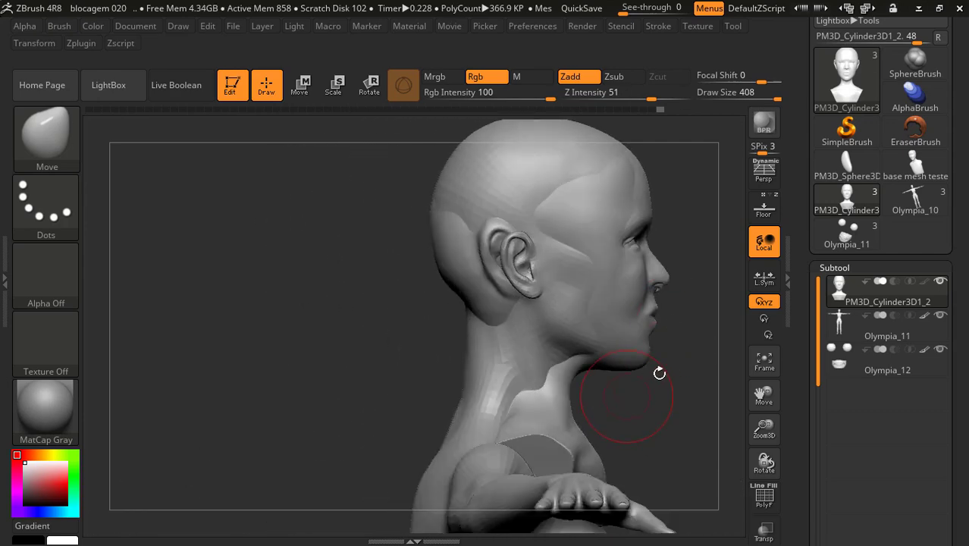
left_click_drag(763, 394, 675, 364)
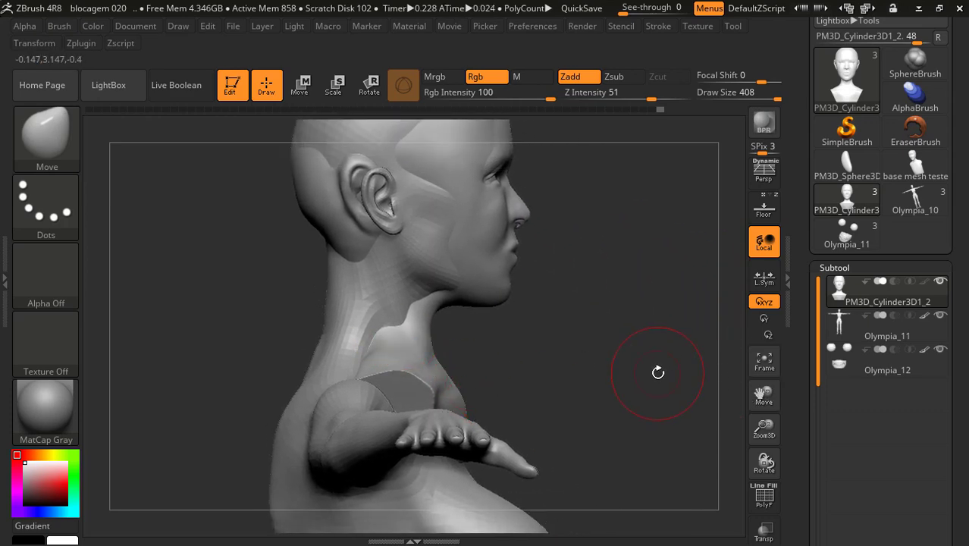
mouse_move(512, 382)
left_mouse_down()
mouse_move(559, 331)
mouse_move(526, 318)
mouse_move(564, 318)
left_mouse_up()
key("f")
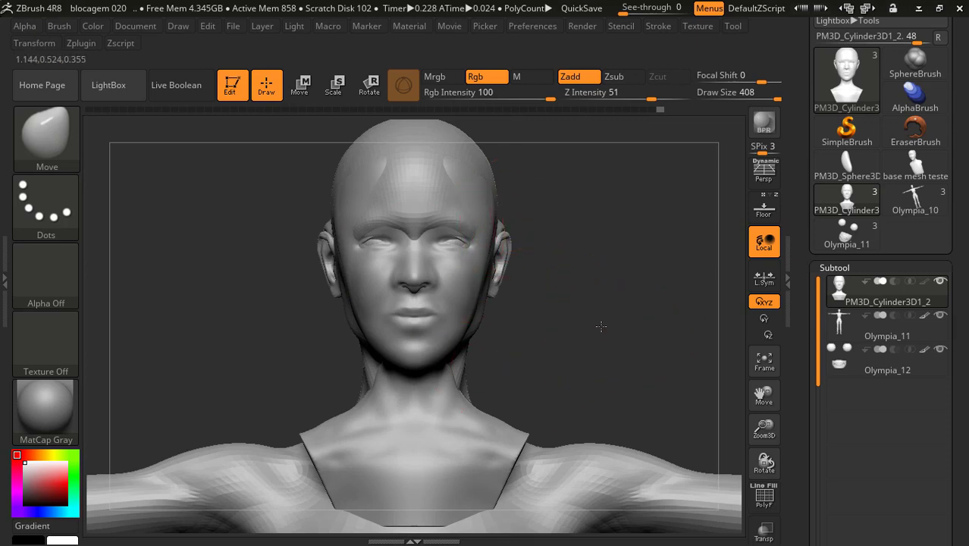
left_click_drag(601, 326, 656, 335)
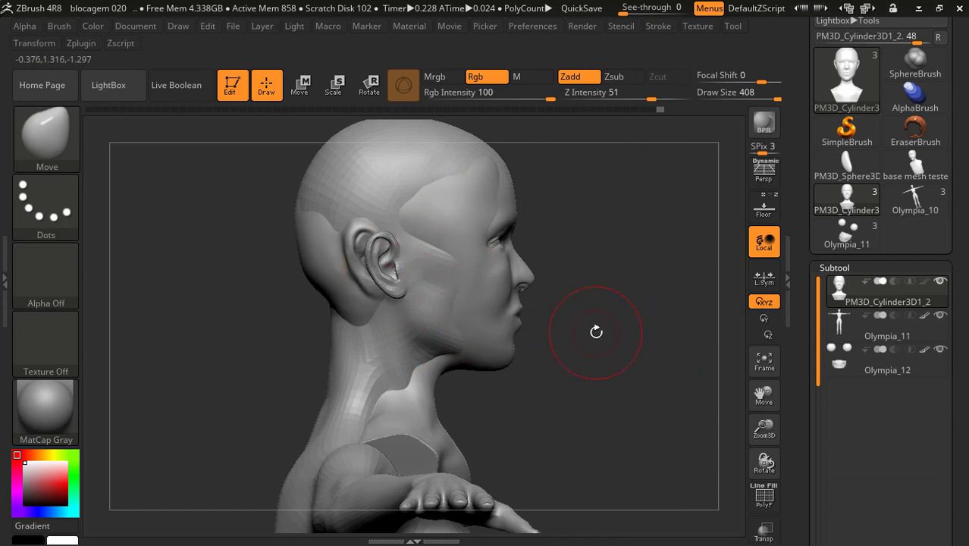
left_click_drag(598, 329, 526, 332)
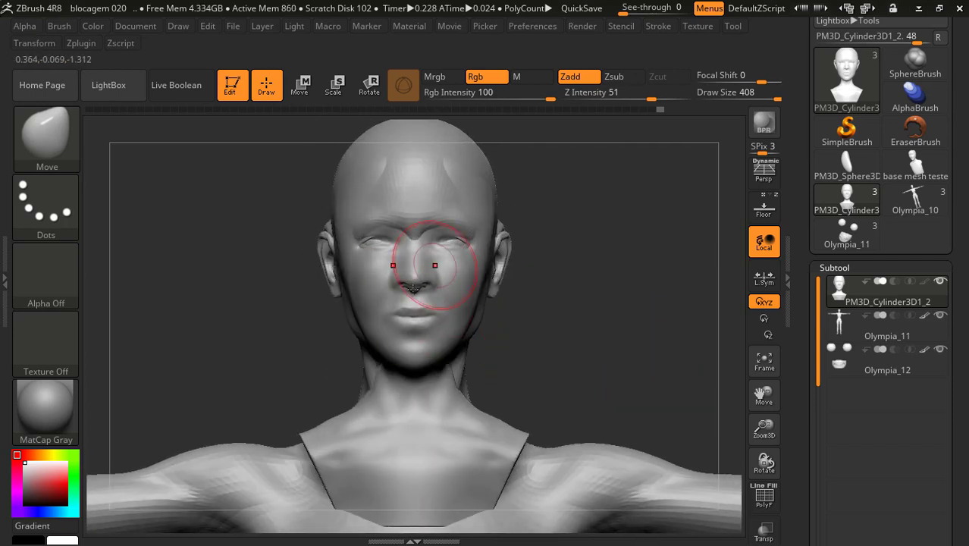